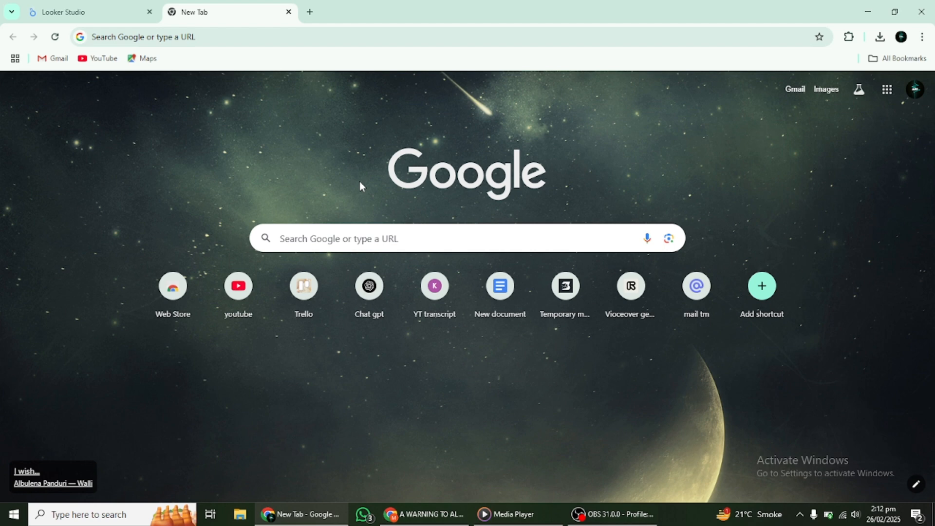
- Switch to the Looker Studio tab and browse the Template Gallery's report templates before returning to Recent
click(117, 15)
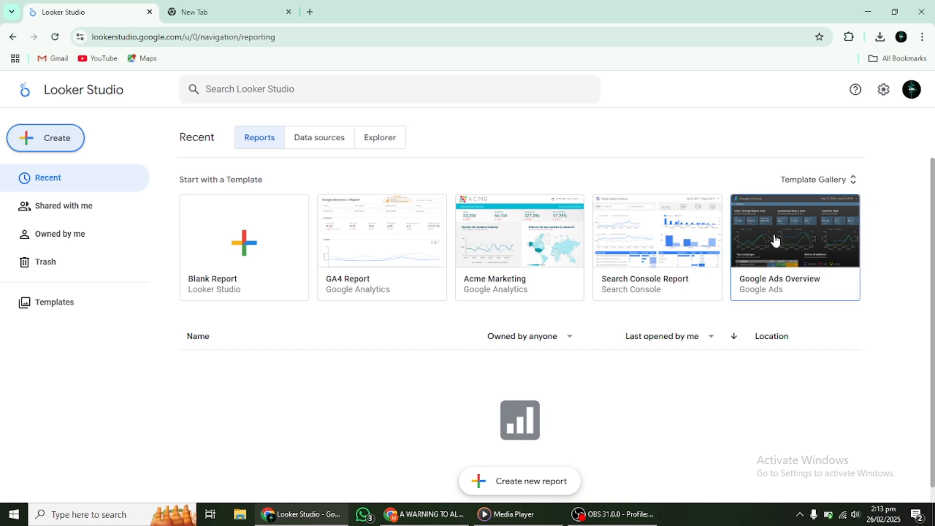
scroll(774, 241, down, 1)
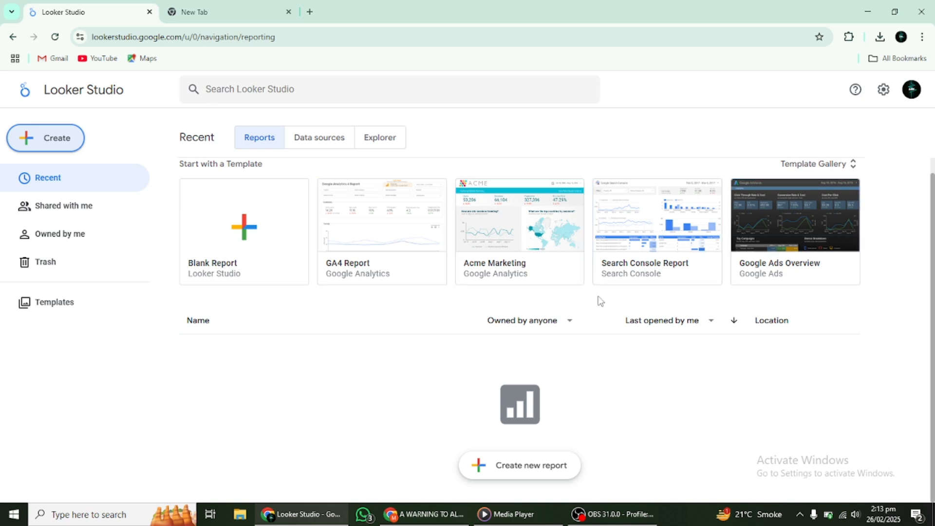
click(852, 164)
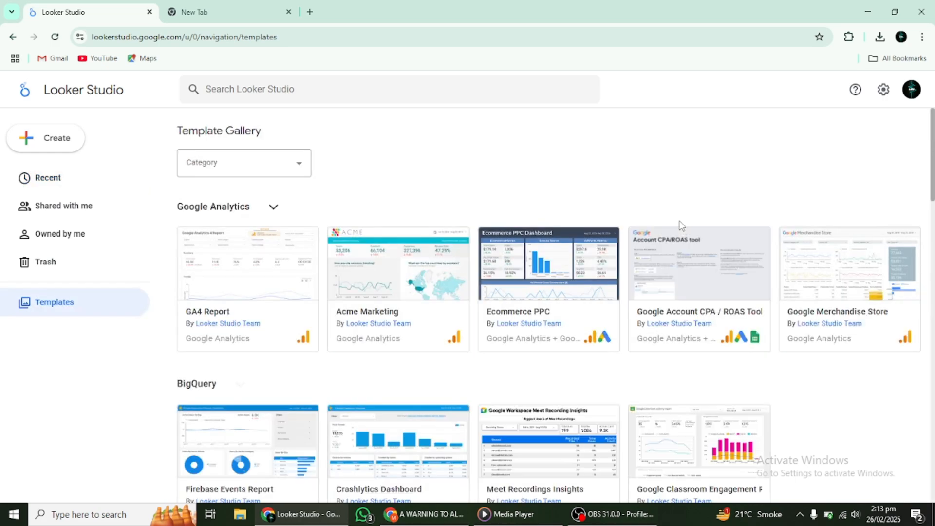
scroll(641, 279, down, 3)
scroll(641, 279, down, 20)
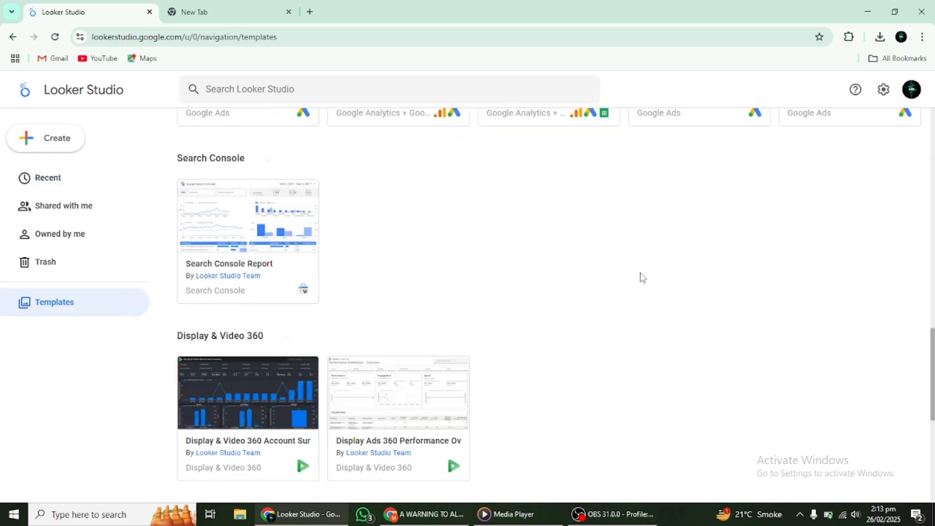
scroll(641, 277, down, 1)
scroll(641, 277, up, 20)
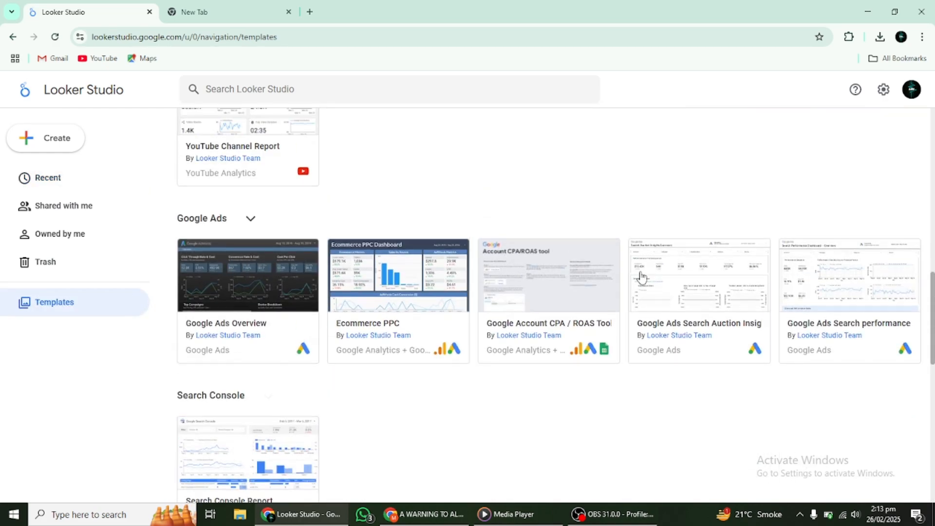
click(54, 184)
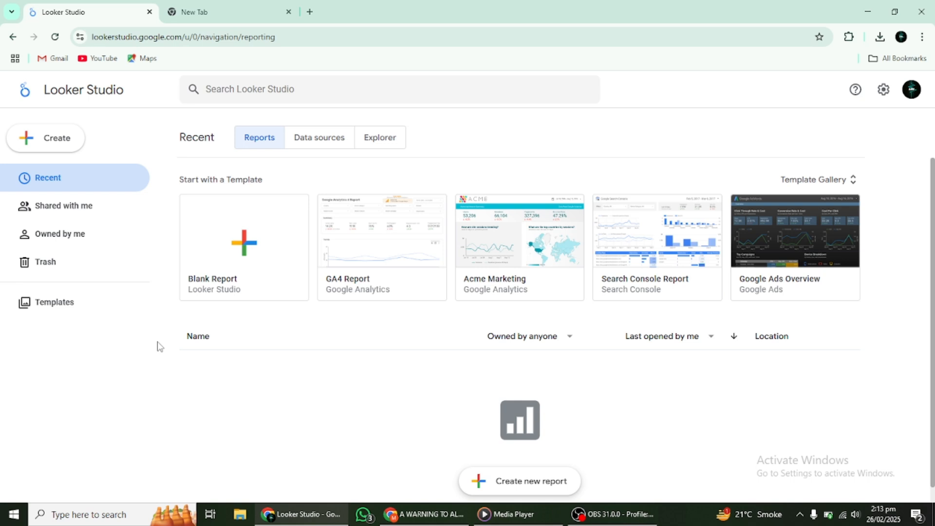
- Create a new blank report and set Tips, Product announcements and Market research preferences to No
click(39, 141)
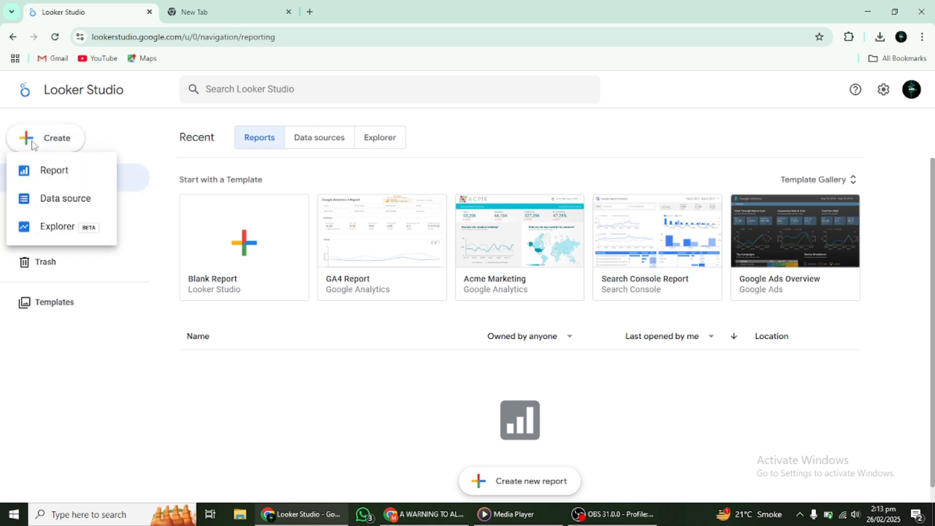
click(42, 170)
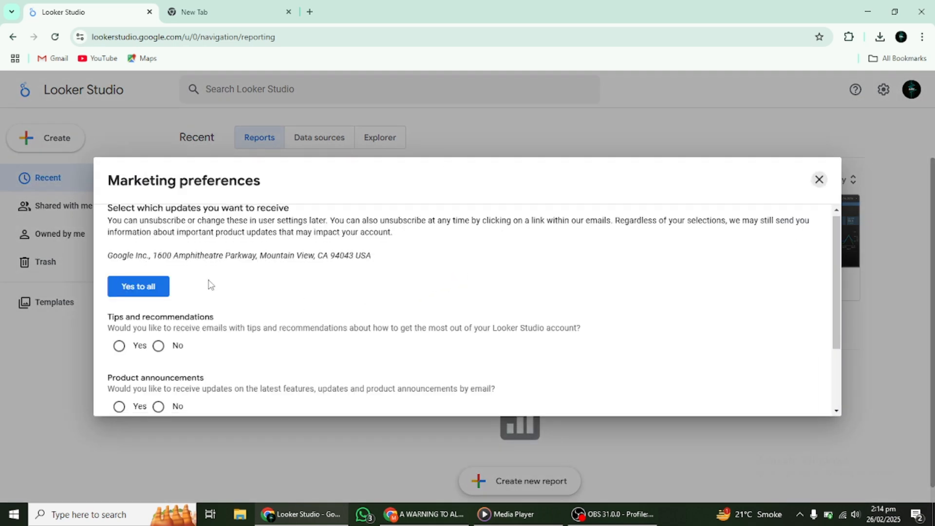
scroll(207, 282, down, 2)
scroll(203, 261, up, 2)
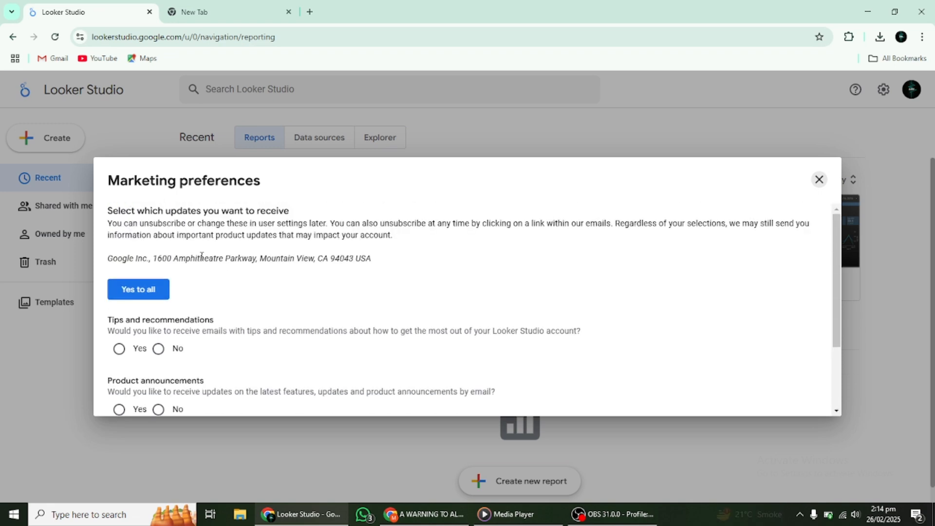
scroll(203, 261, down, 2)
click(159, 256)
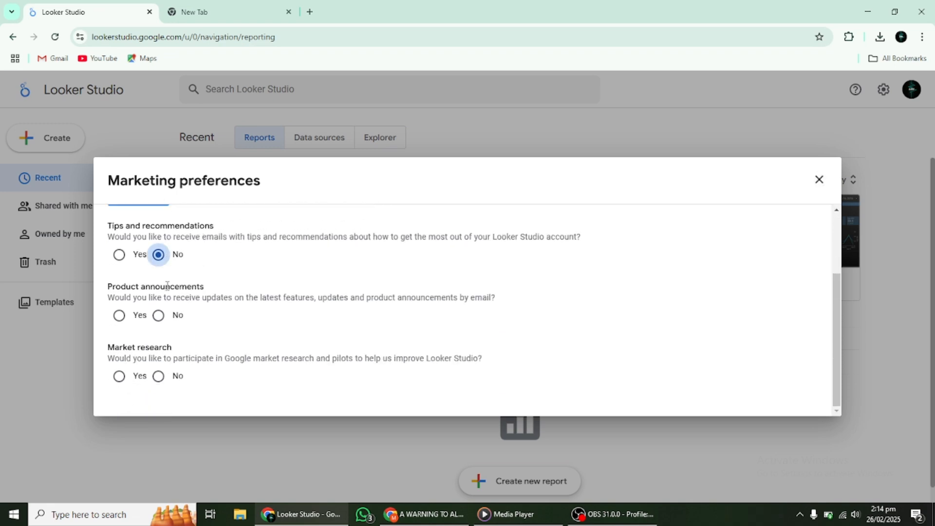
click(157, 378)
click(158, 315)
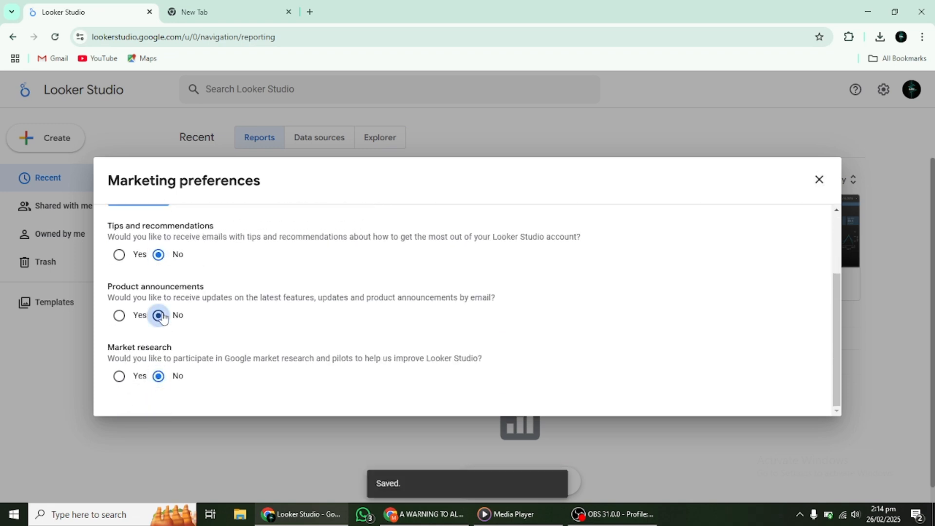
- Accept all marketing preference updates with Yes to all to close the preferences dialog
scroll(513, 315, up, 2)
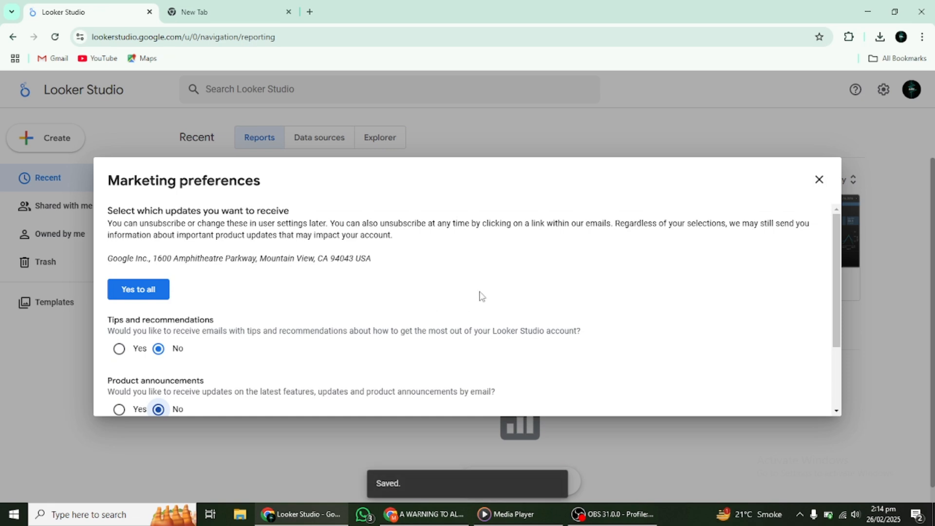
scroll(482, 295, down, 2)
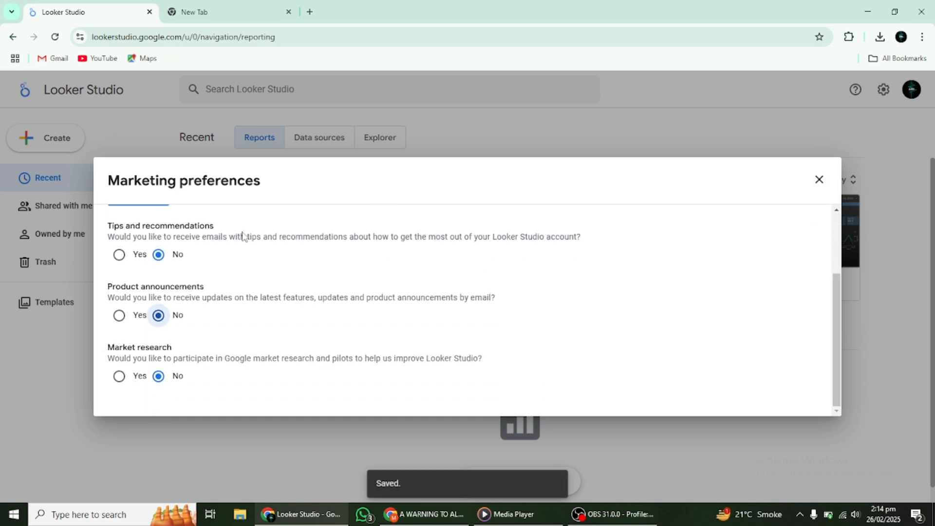
scroll(244, 236, up, 2)
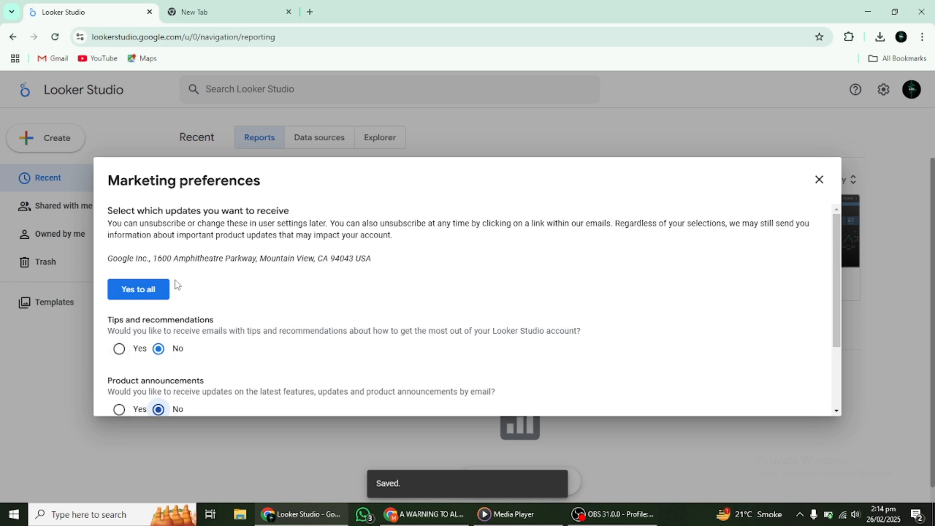
click(138, 290)
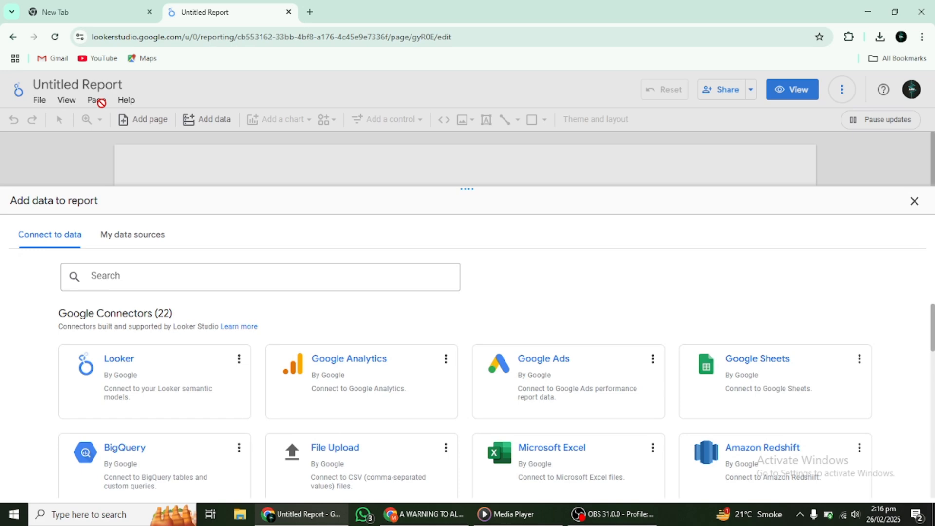
- Scroll through the Google and partner connectors available for adding data to the report
scroll(510, 292, down, 15)
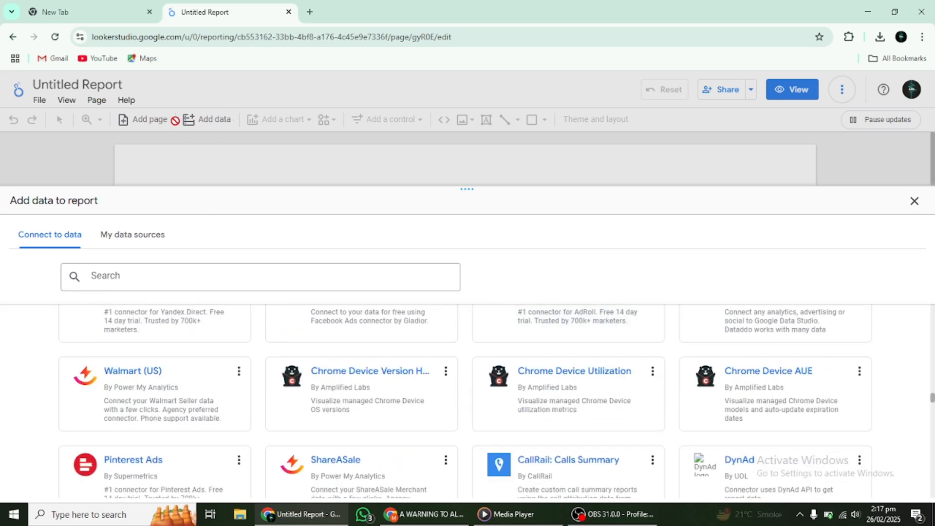
scroll(452, 446, up, 5)
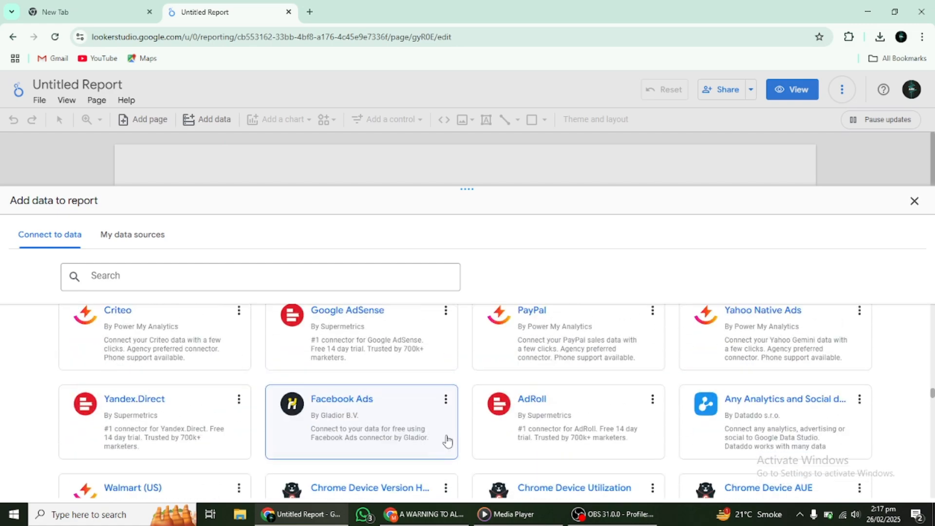
scroll(447, 441, up, 10)
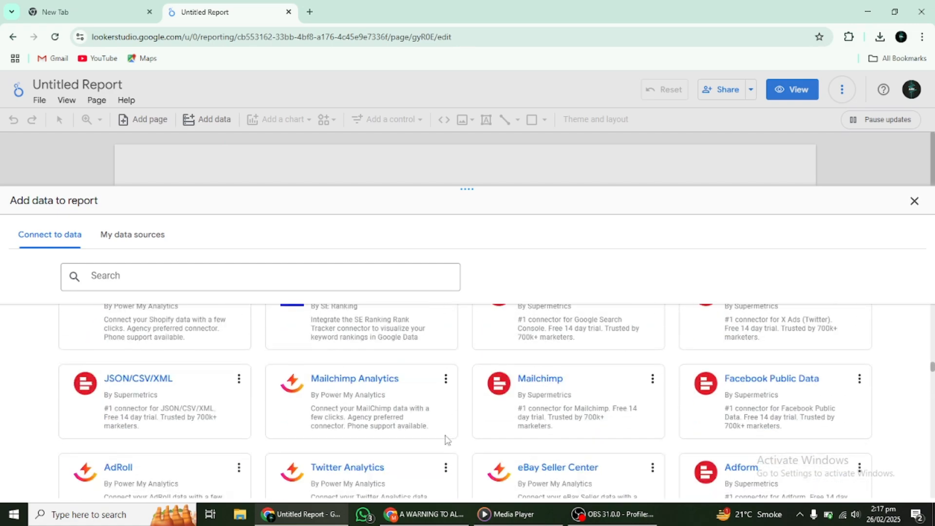
scroll(446, 442, up, 15)
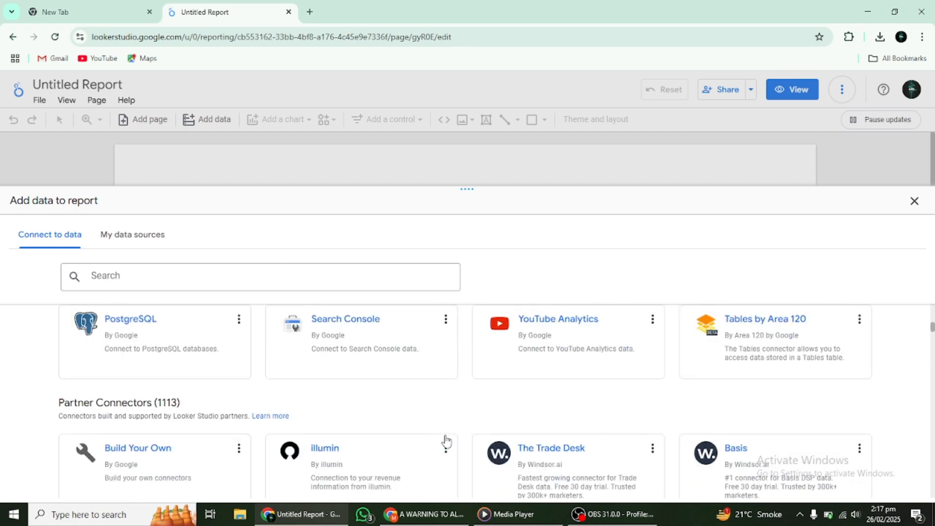
scroll(446, 442, up, 4)
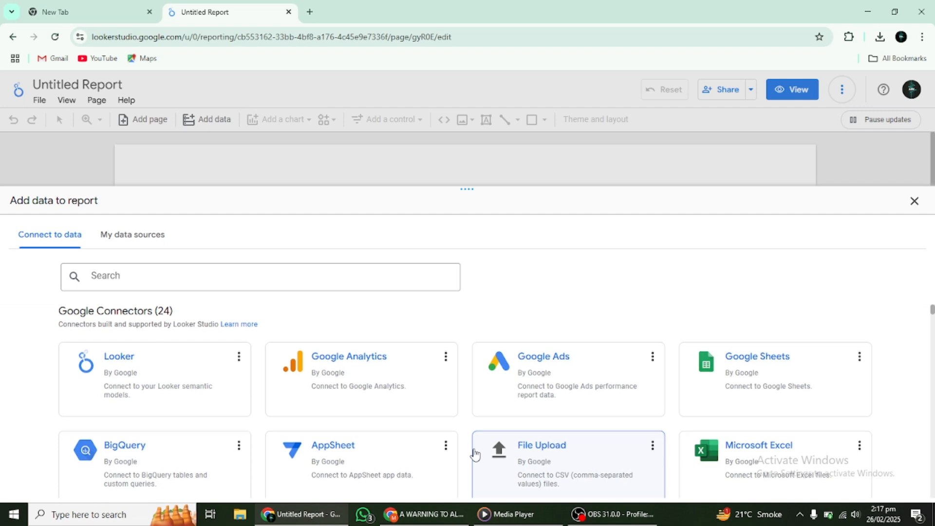
scroll(494, 451, down, 5)
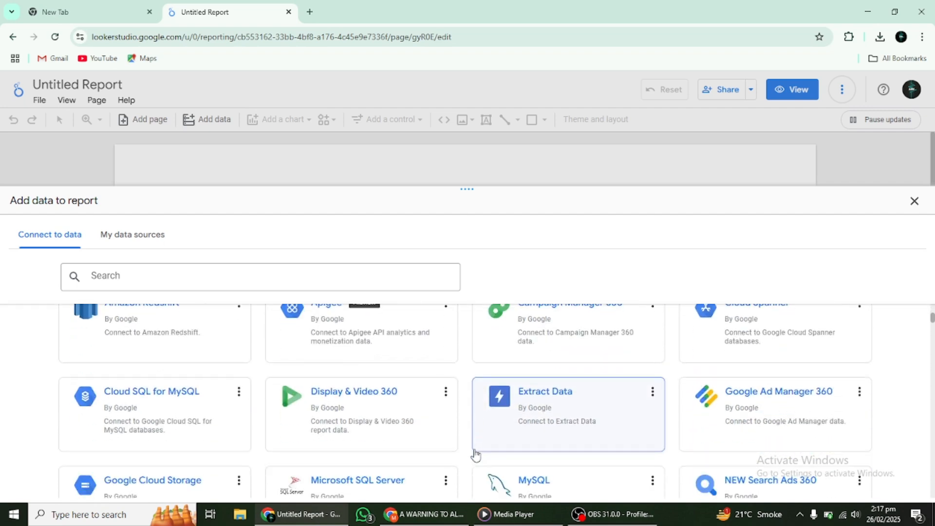
scroll(476, 455, down, 2)
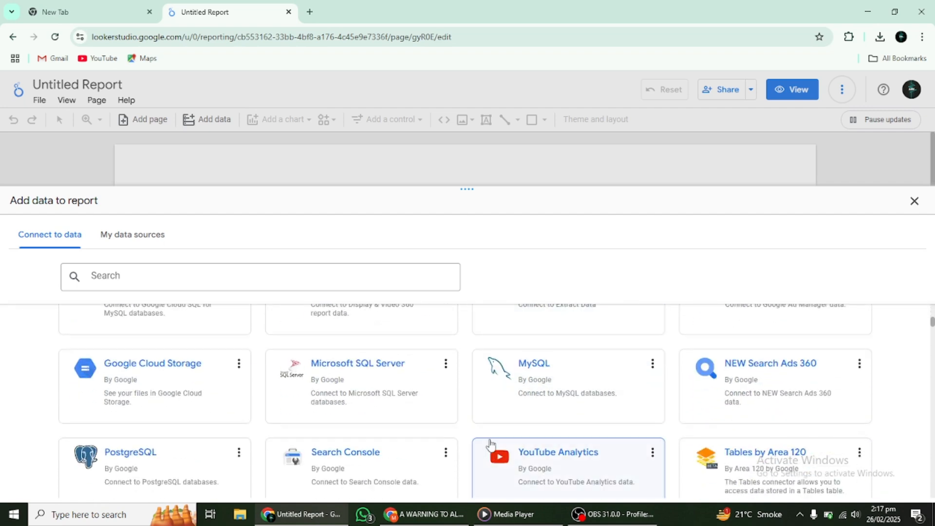
scroll(371, 441, down, 2)
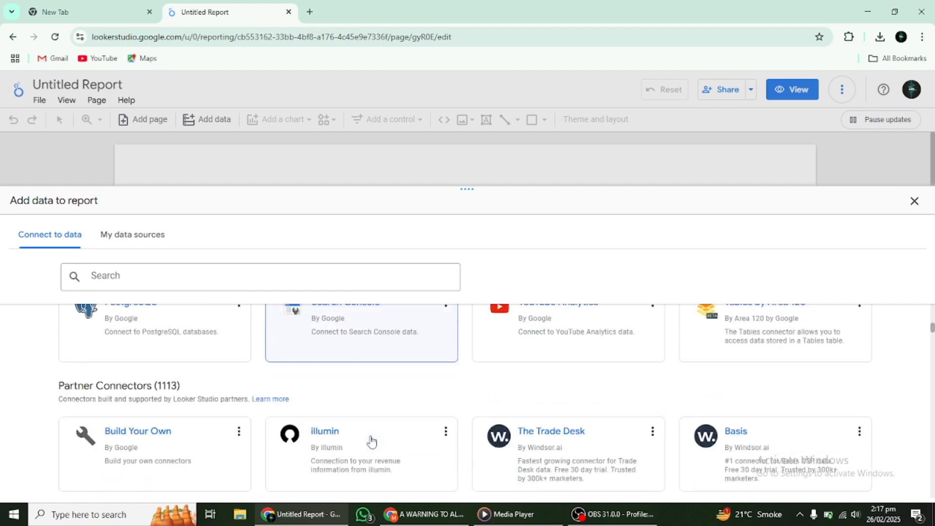
scroll(371, 440, down, 3)
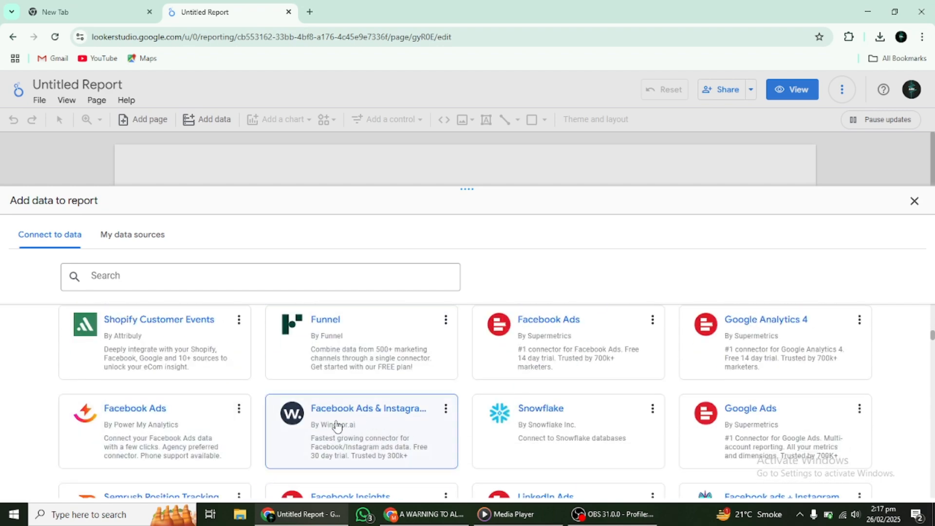
scroll(336, 424, down, 2)
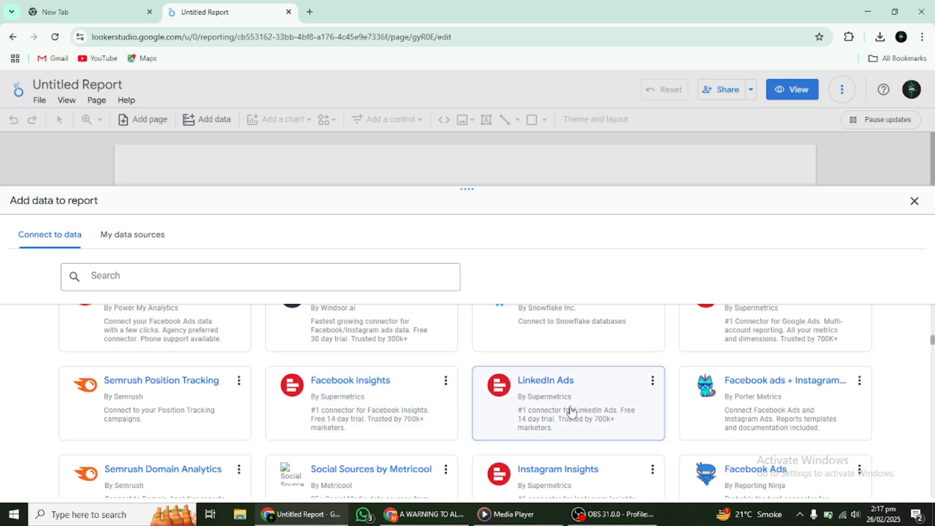
scroll(561, 422, down, 3)
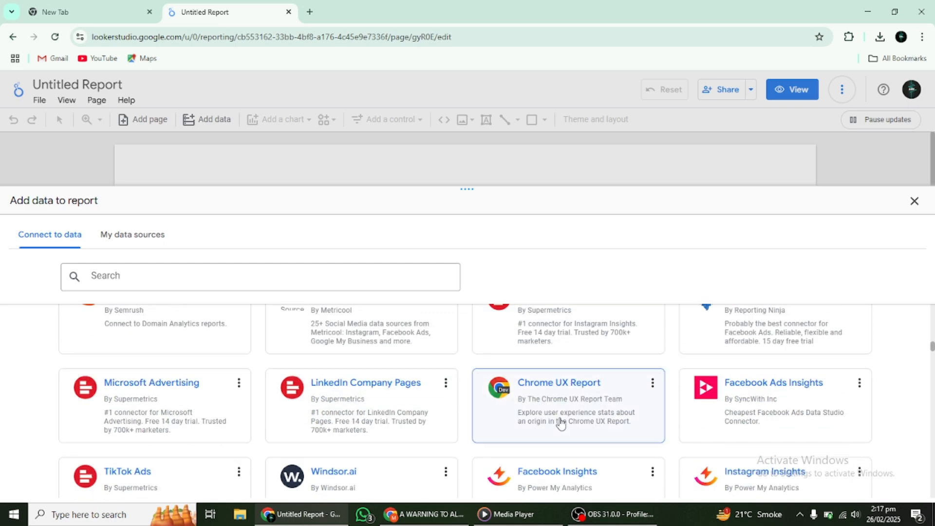
scroll(561, 422, down, 2)
scroll(561, 422, down, 2)
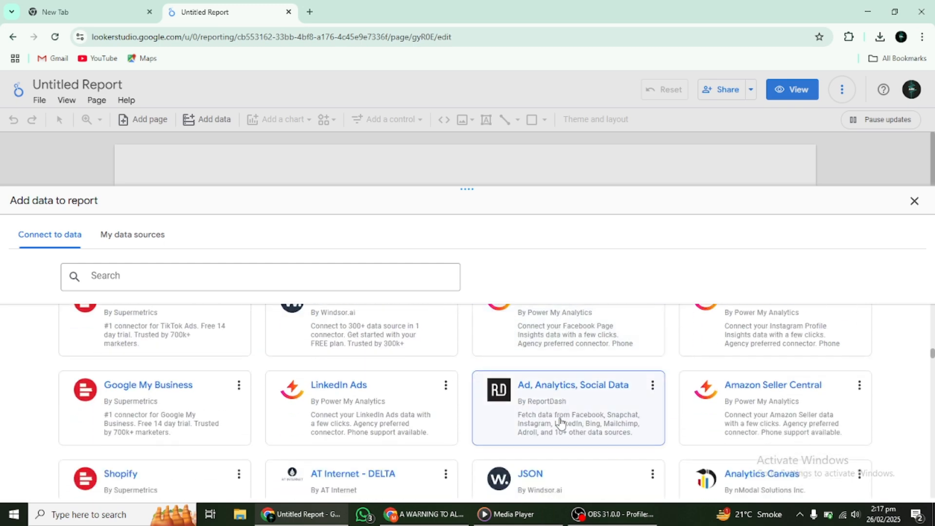
scroll(561, 421, down, 2)
scroll(561, 422, down, 2)
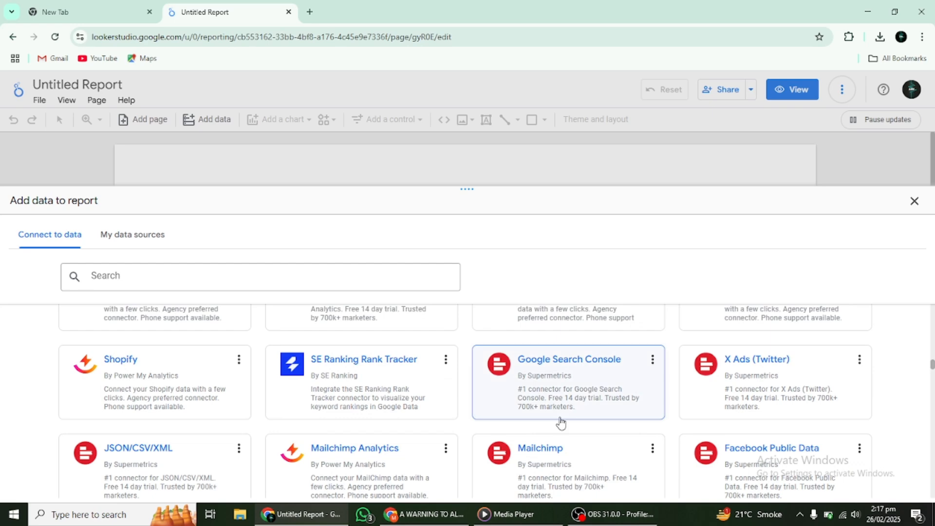
scroll(561, 422, down, 2)
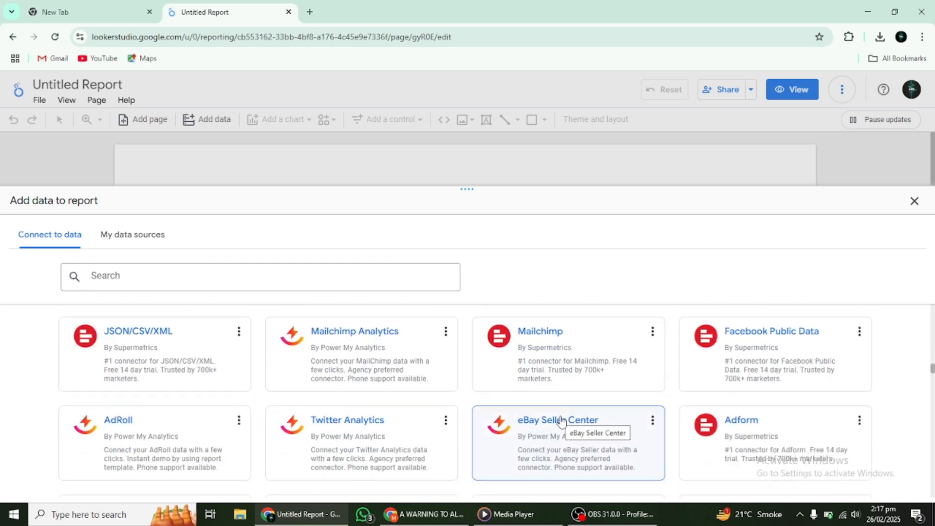
scroll(561, 422, down, 2)
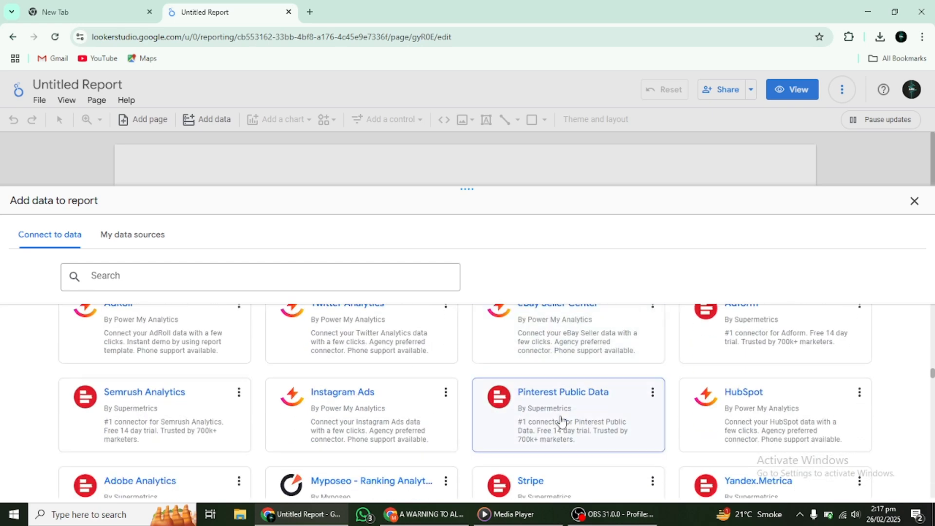
scroll(561, 422, down, 1)
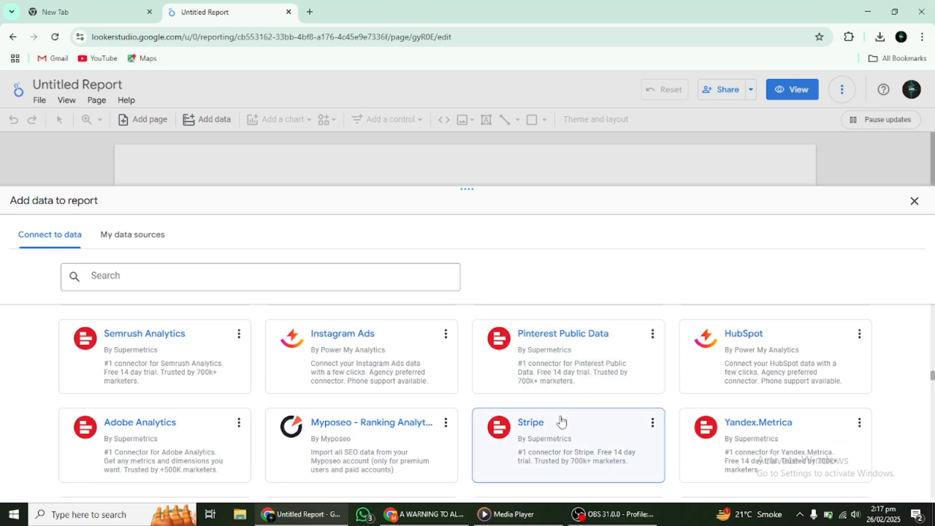
scroll(561, 422, down, 3)
scroll(561, 421, up, 10)
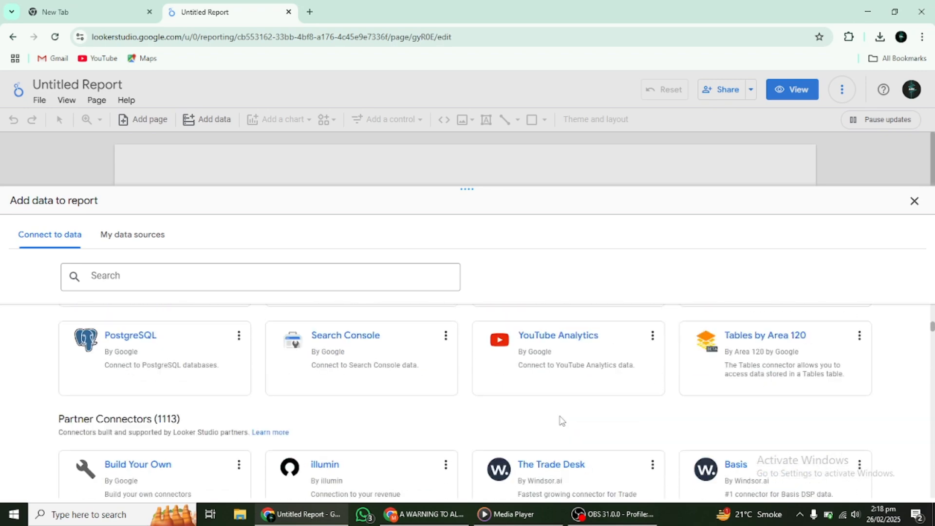
scroll(561, 421, up, 8)
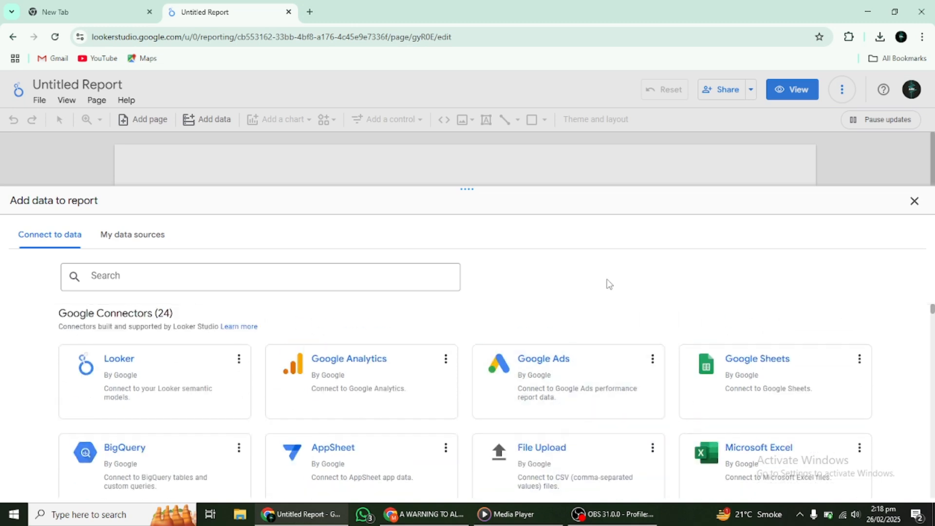
- Authorize the Google Analytics connector by signing in with the Google account
click(341, 363)
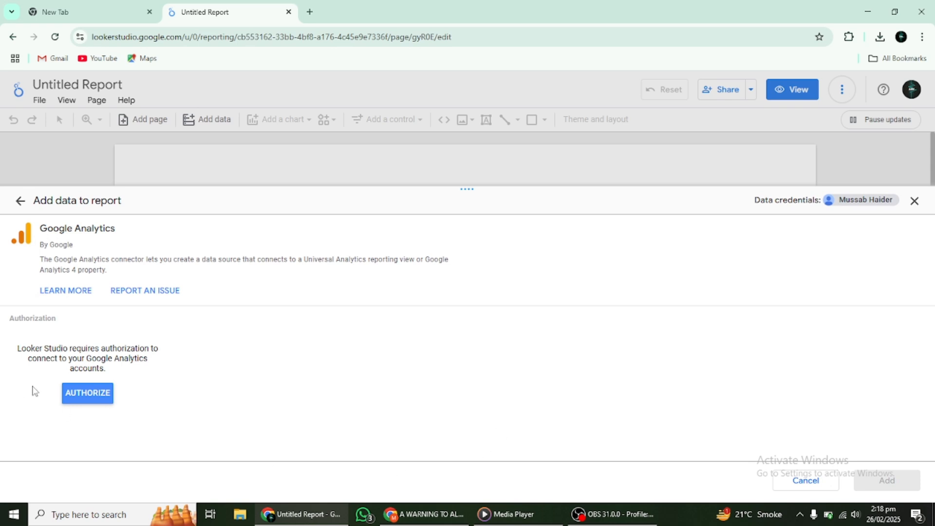
click(79, 396)
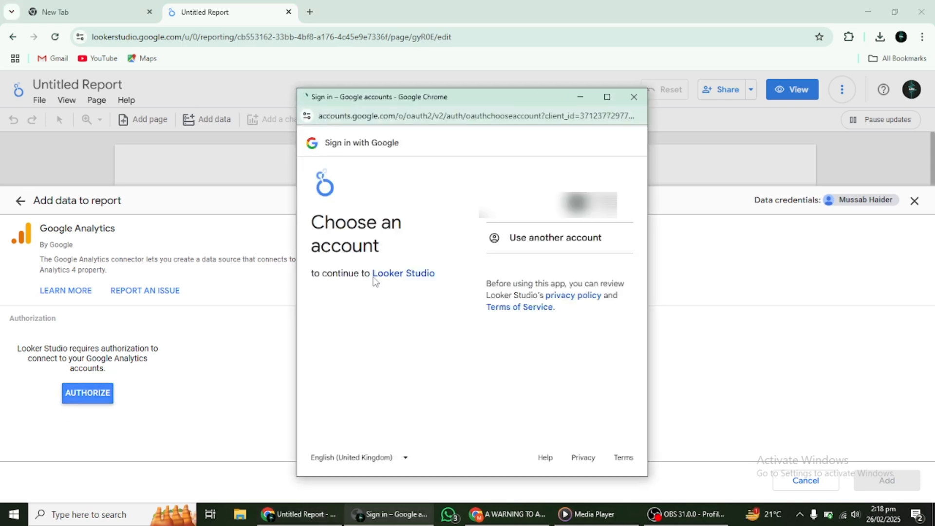
click(547, 205)
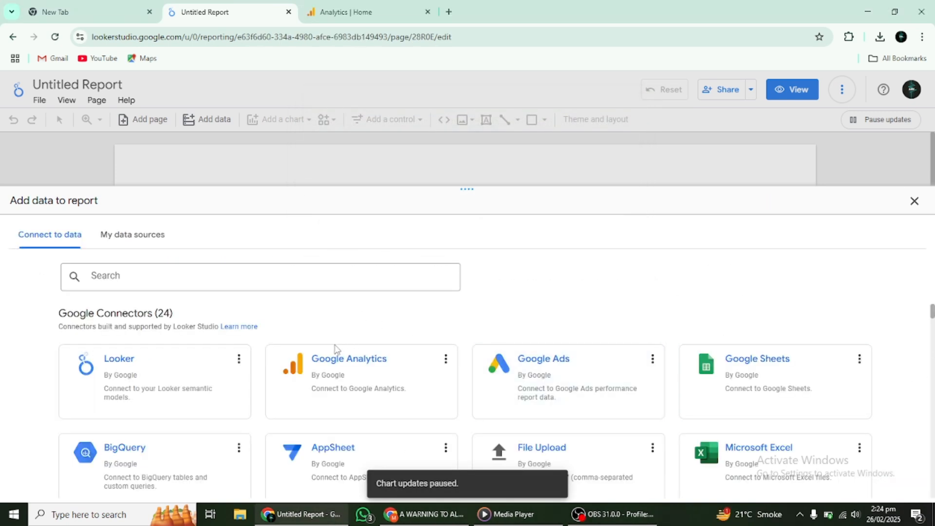
- Connect the Google Analytics connector to the xcvsd GA4 property and add it to the report
click(354, 389)
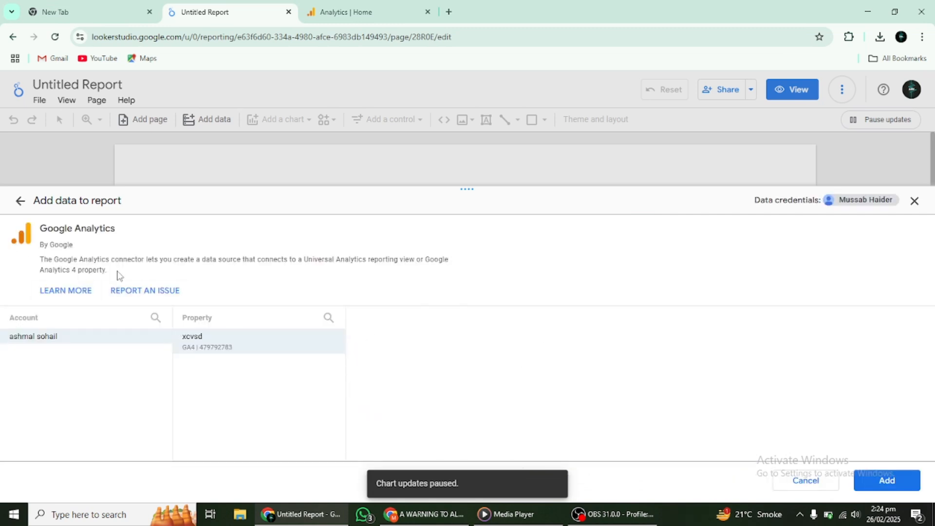
click(872, 482)
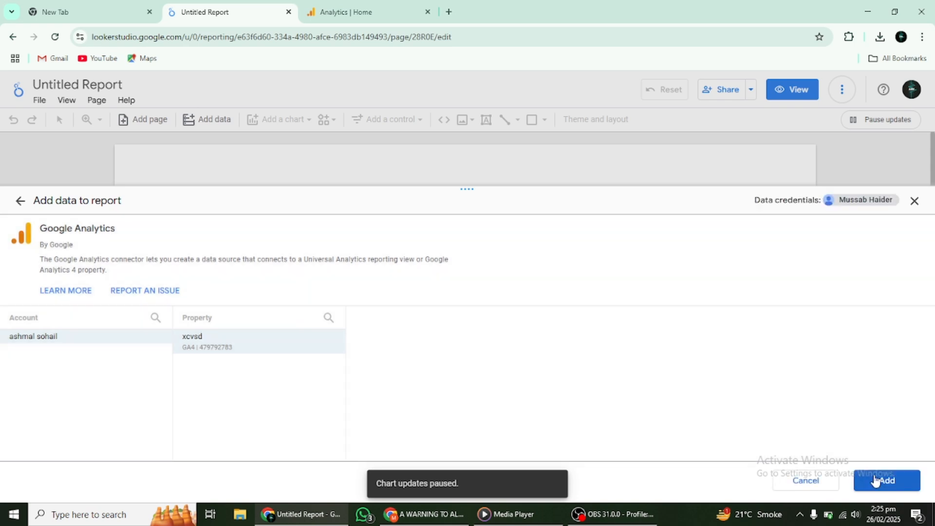
click(876, 480)
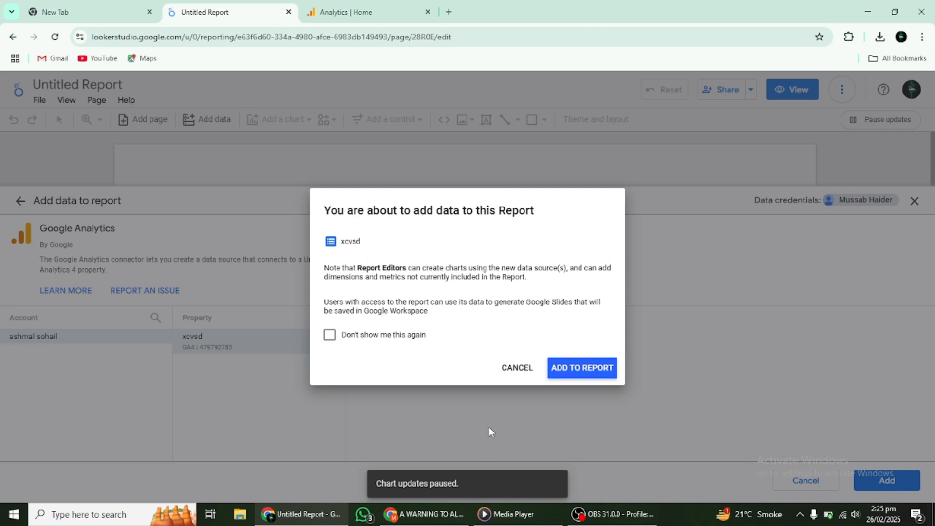
click(569, 368)
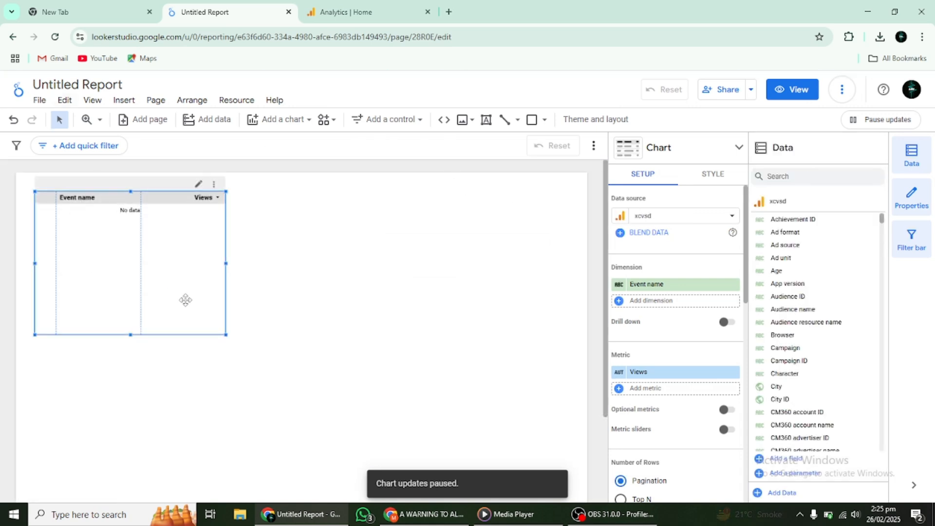
- Enlarge the default table so it spans most of the report canvas
drag(225, 333, 576, 473)
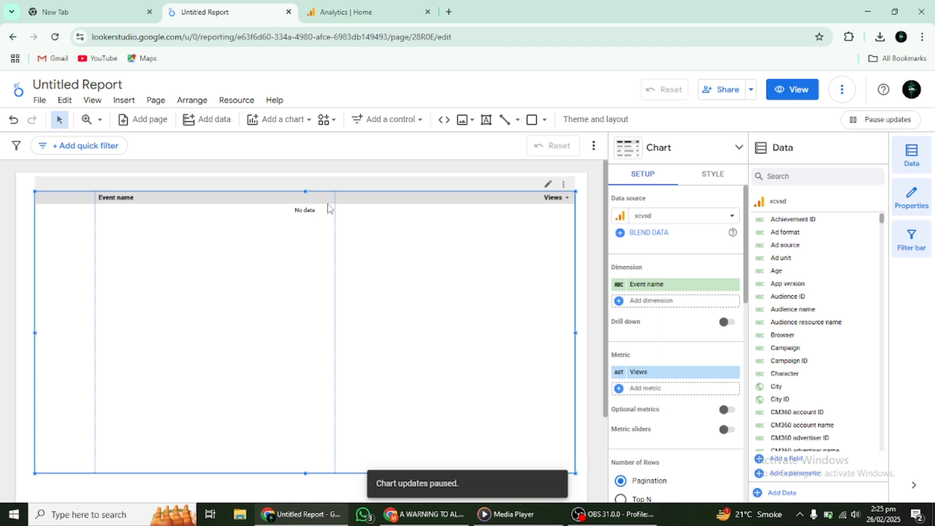
- Browse the available chart types in the chart picker and the Insert menu
click(739, 149)
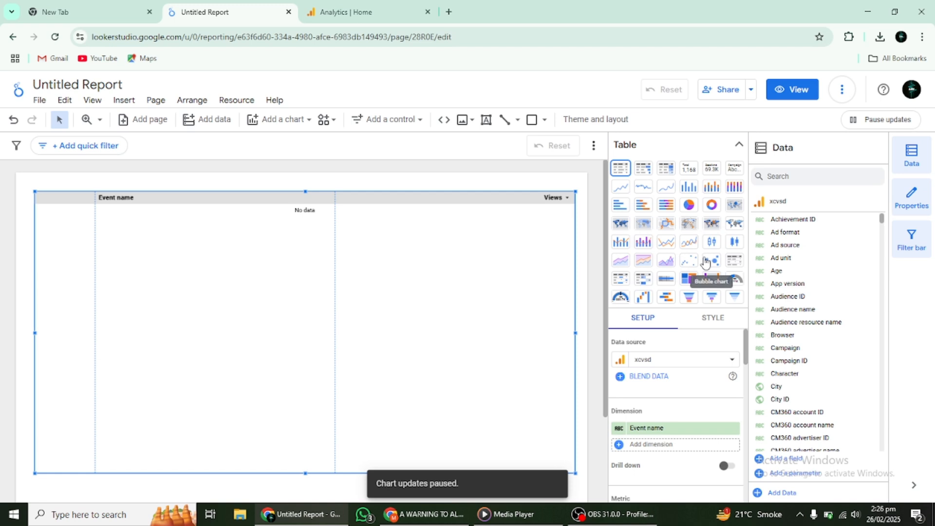
click(124, 99)
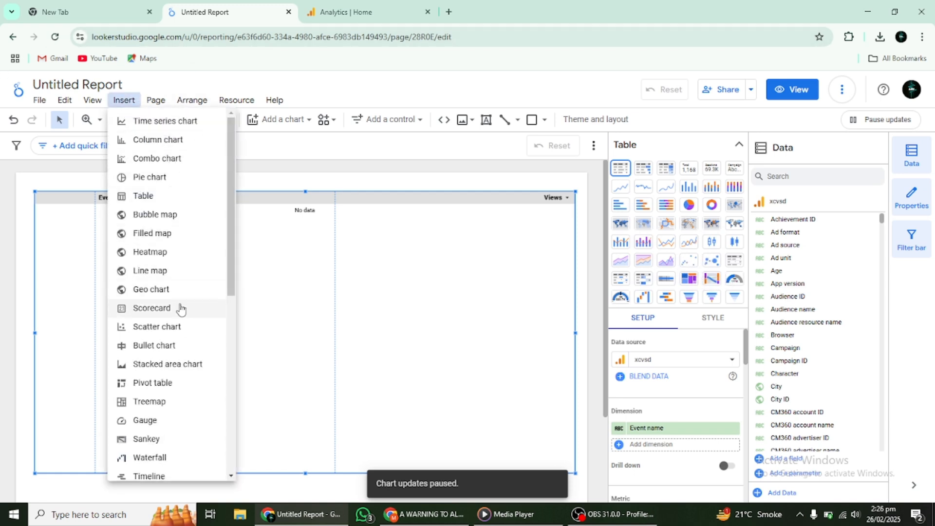
scroll(183, 305, down, 3)
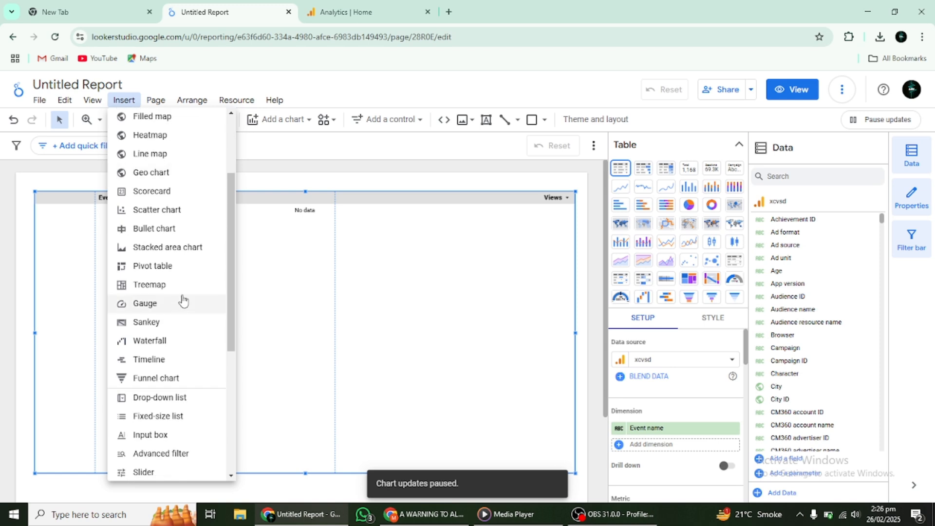
scroll(196, 336, down, 5)
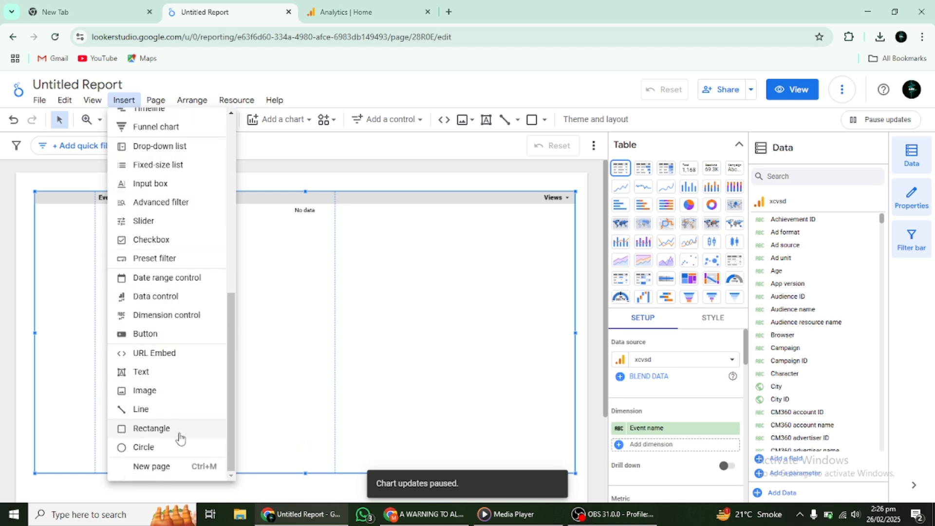
scroll(179, 319, up, 7)
scroll(179, 319, up, 3)
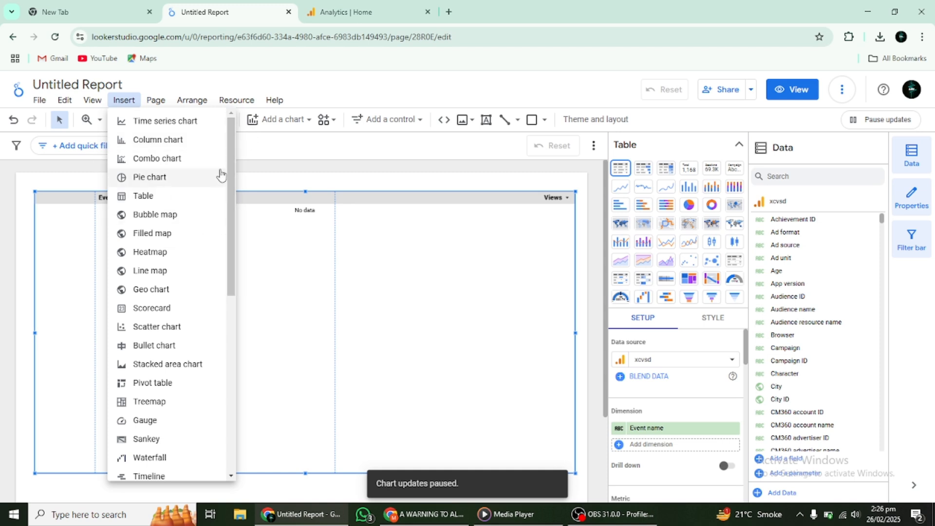
click(284, 162)
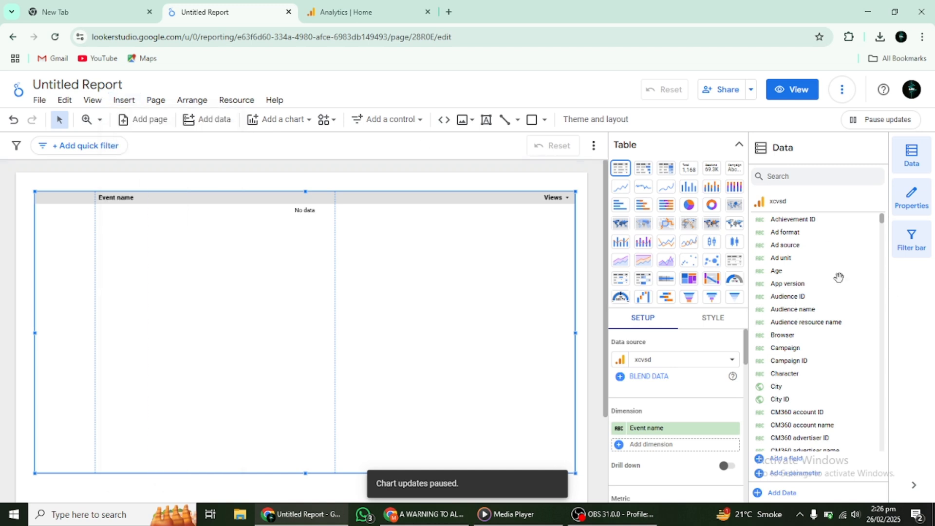
- Examine the table's setup and style options and the data source's field list
scroll(695, 350, down, 3)
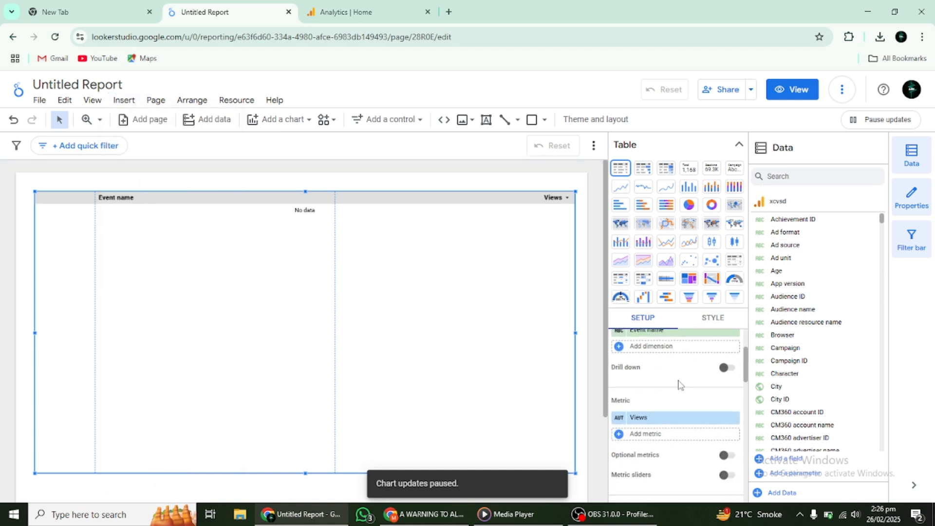
scroll(653, 389, down, 2)
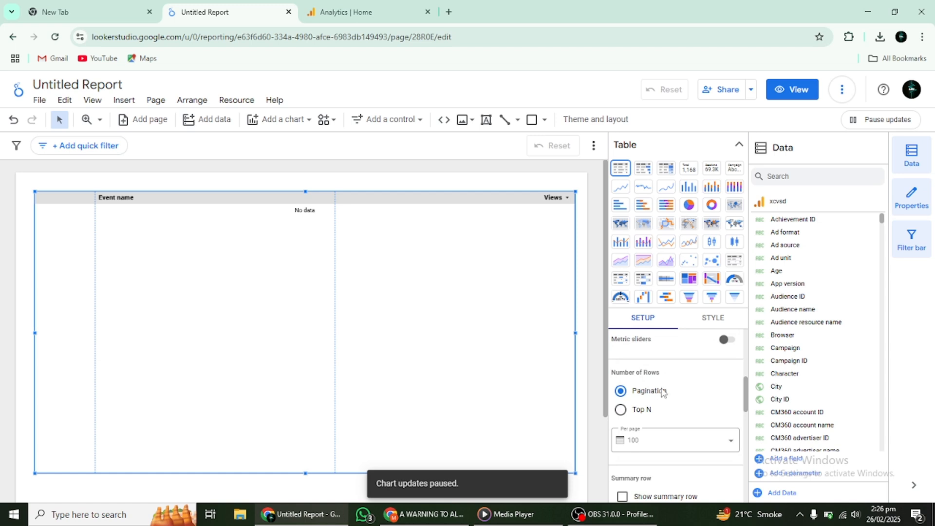
scroll(661, 390, down, 2)
scroll(664, 390, up, 6)
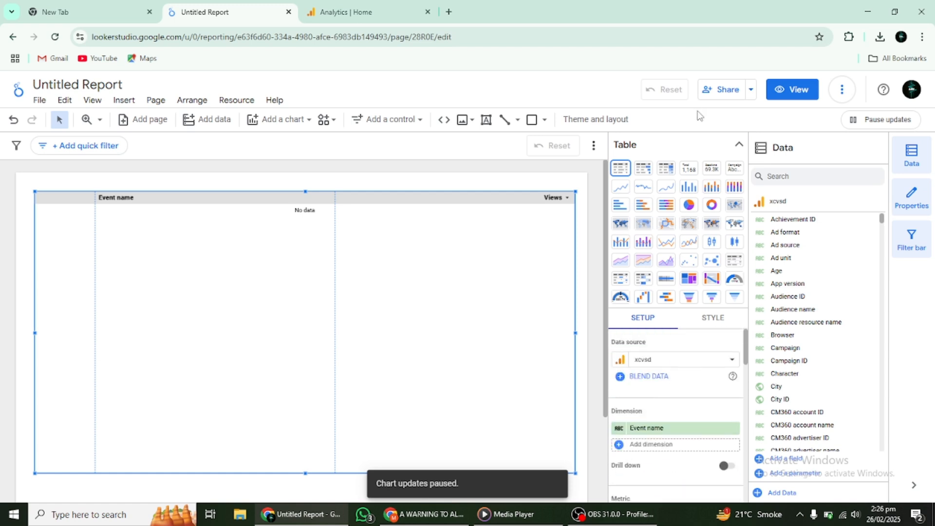
click(733, 146)
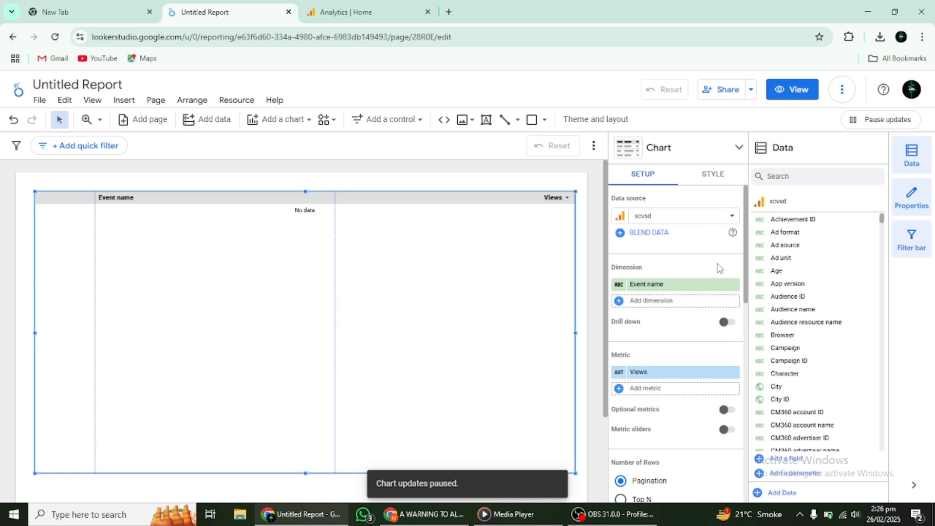
scroll(719, 268, down, 1)
scroll(720, 268, up, 1)
scroll(675, 322, down, 2)
scroll(675, 322, up, 2)
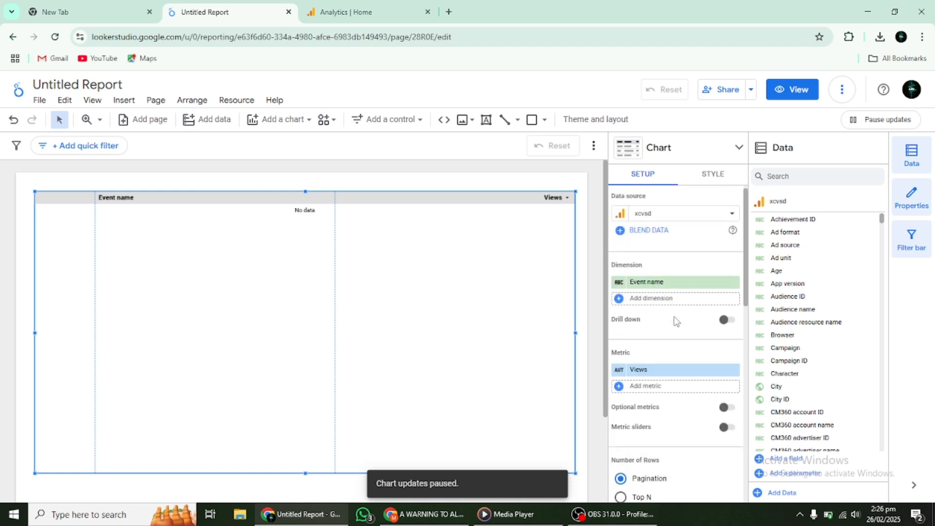
scroll(675, 322, down, 5)
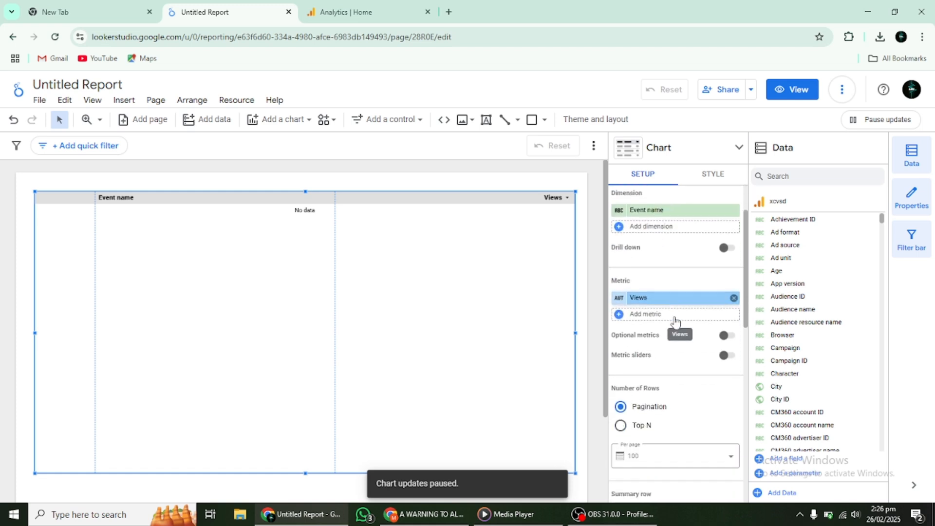
scroll(676, 321, down, 4)
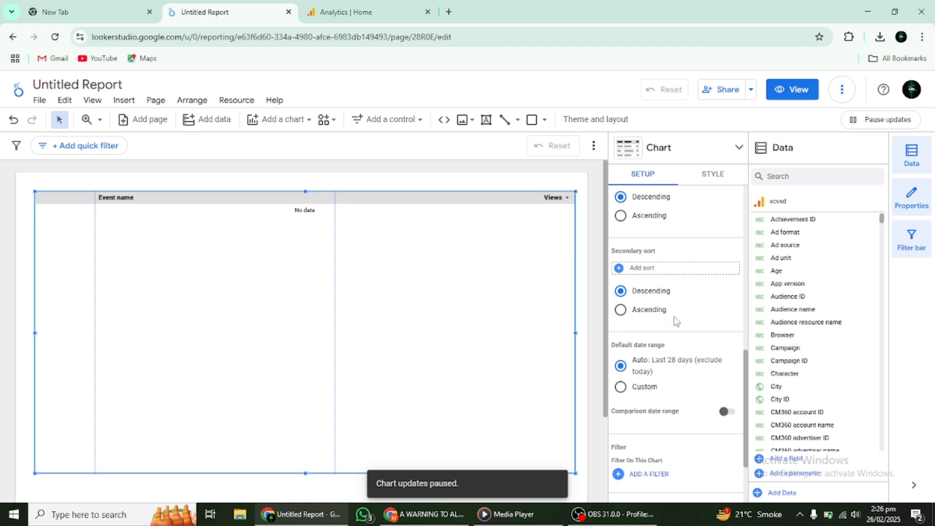
click(705, 179)
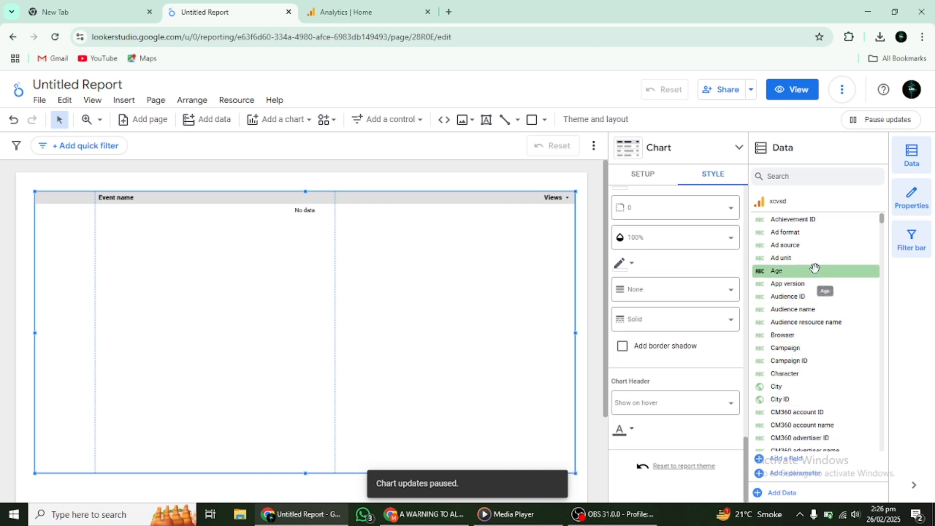
scroll(815, 268, down, 5)
scroll(815, 268, down, 7)
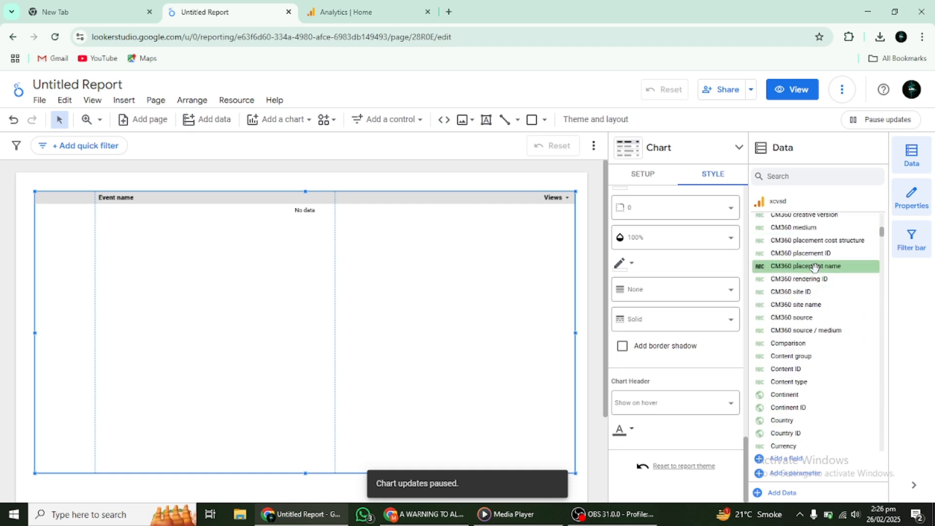
scroll(814, 267, down, 5)
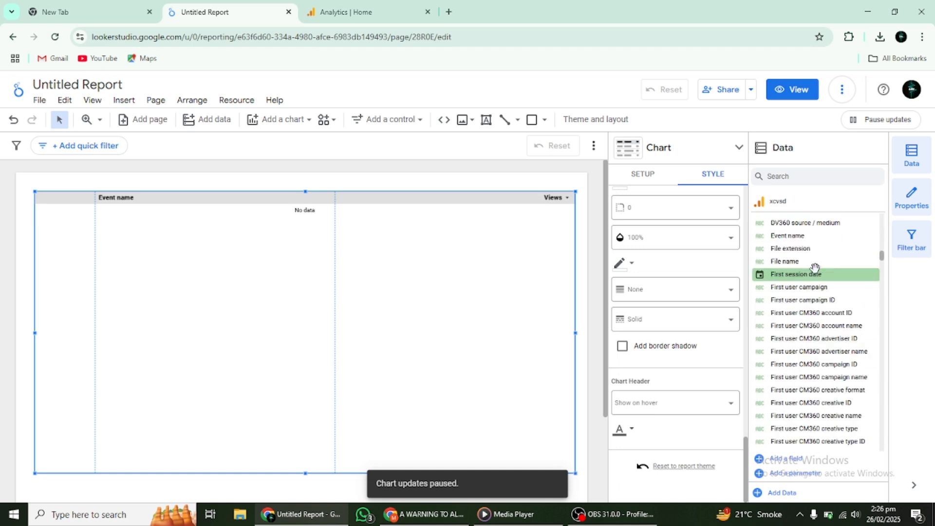
scroll(814, 267, up, 15)
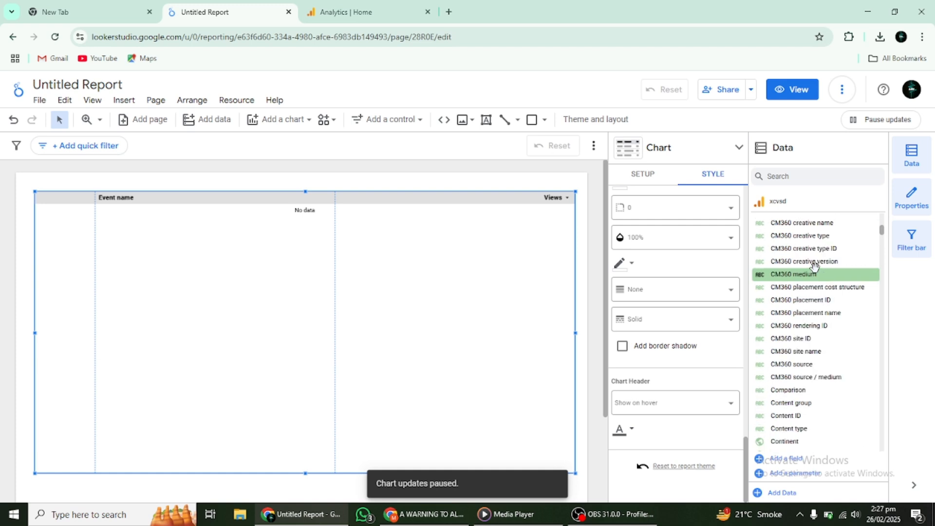
scroll(814, 267, up, 1)
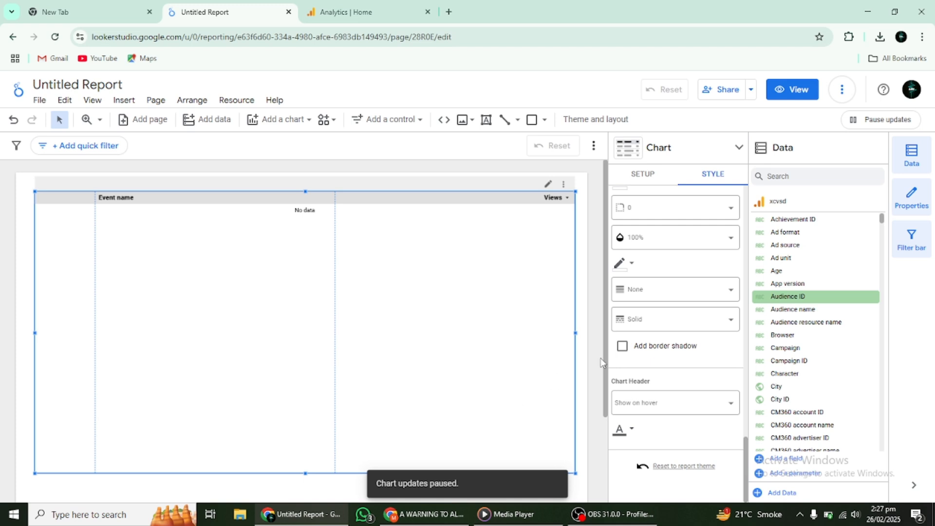
click(645, 174)
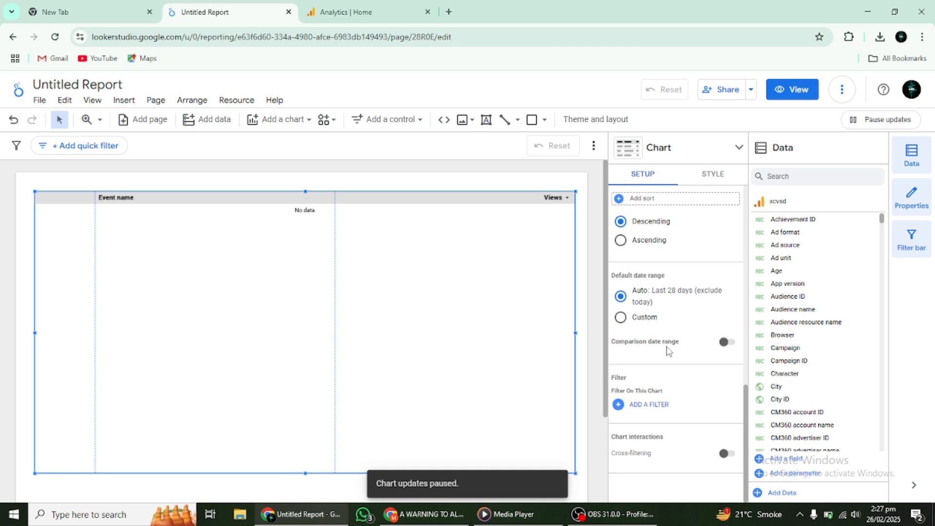
scroll(667, 351, up, 5)
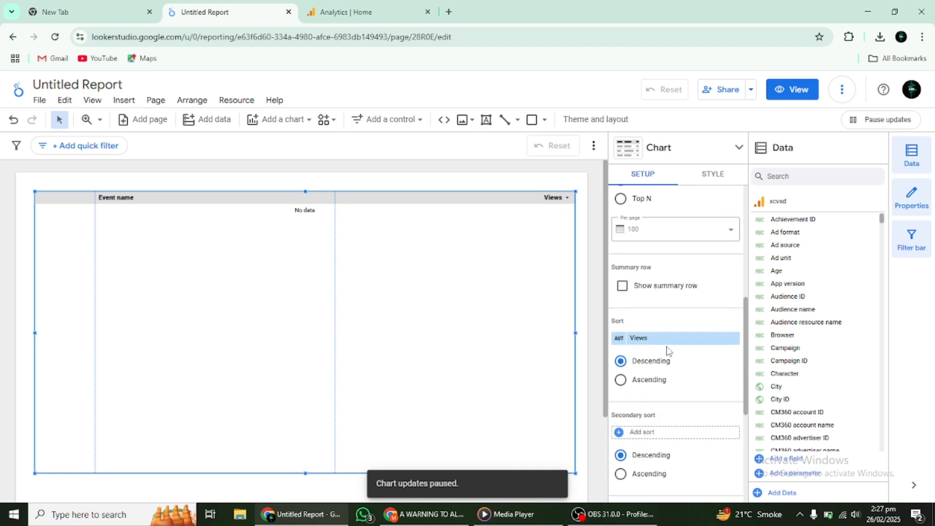
scroll(667, 350, up, 5)
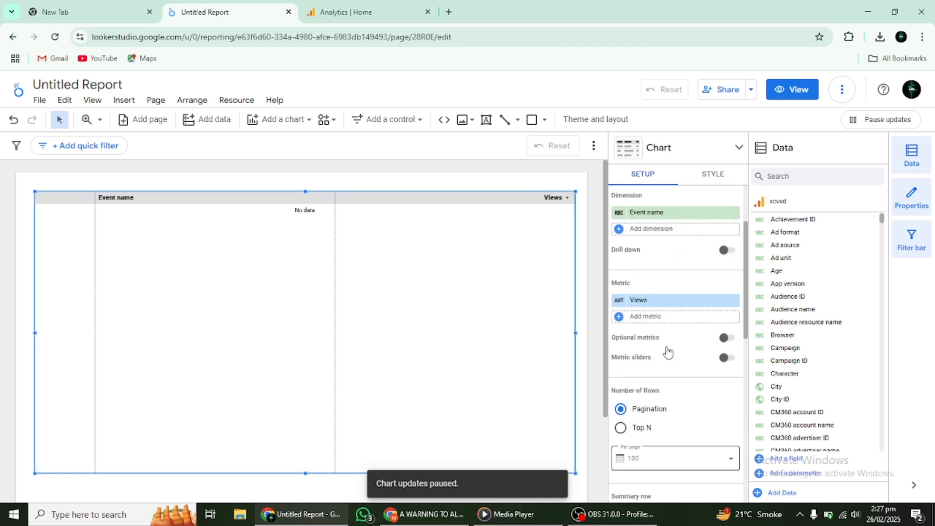
scroll(668, 350, up, 1)
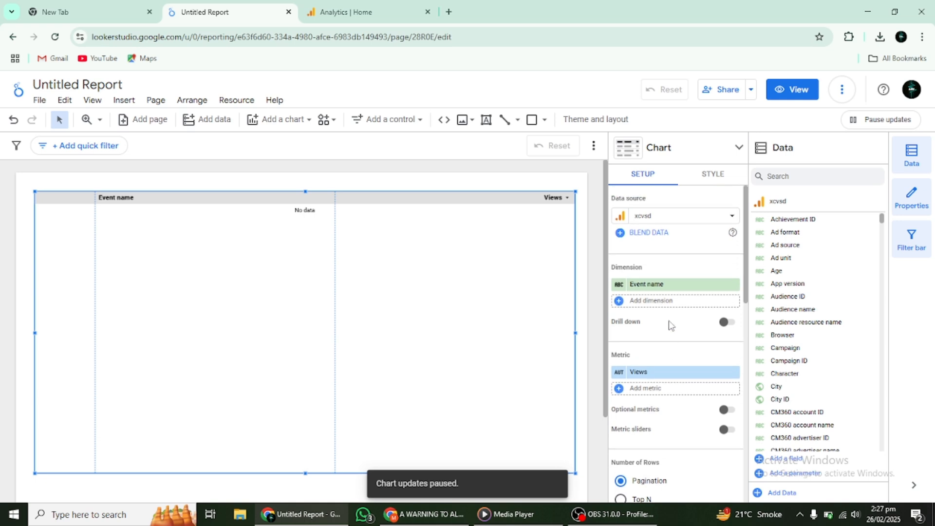
click(633, 301)
scroll(684, 373, down, 5)
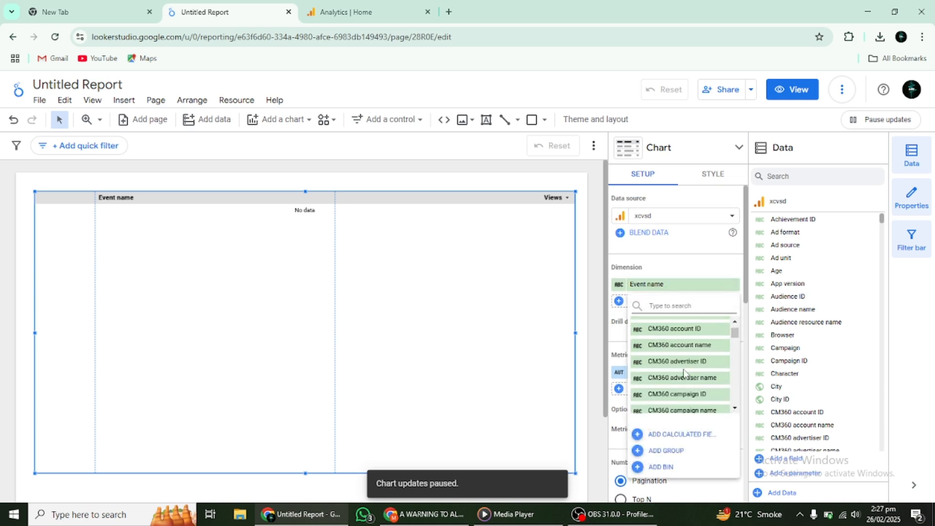
scroll(684, 373, up, 6)
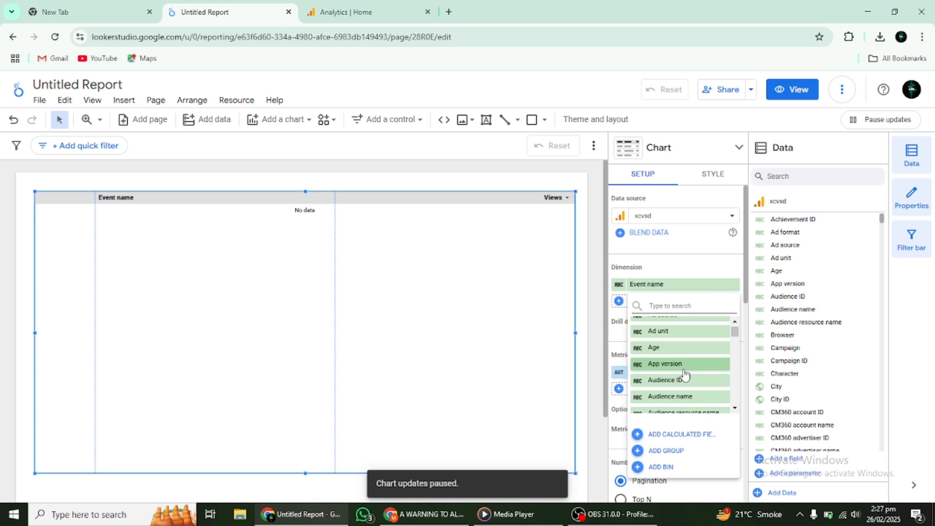
click(621, 389)
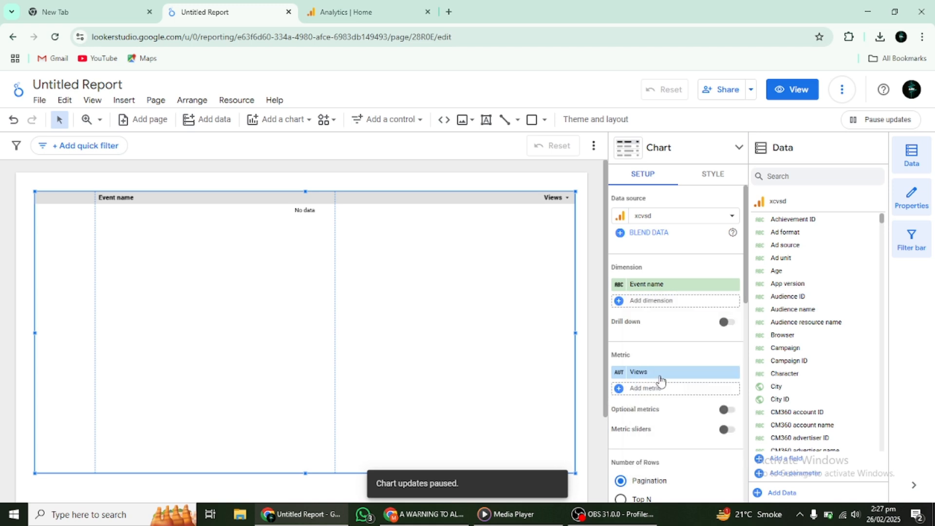
- Add ARPU as a second metric to the table
click(654, 392)
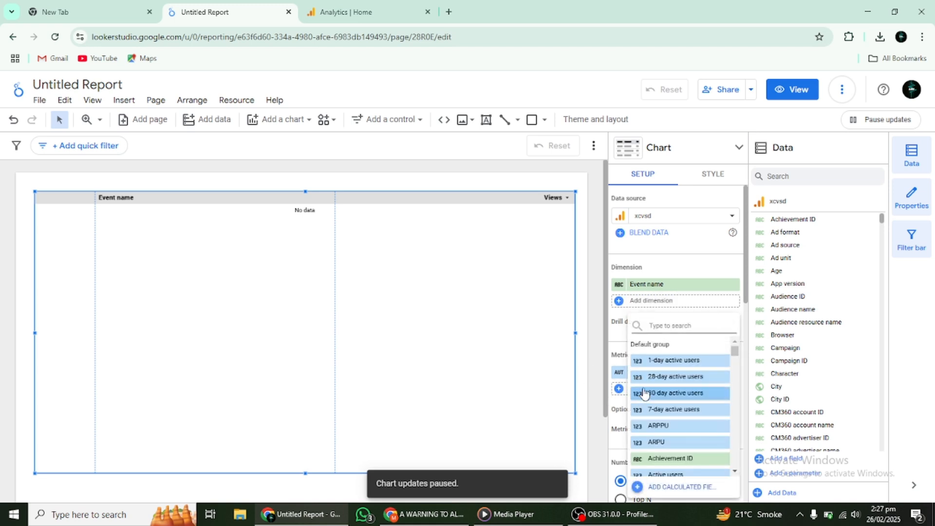
click(653, 390)
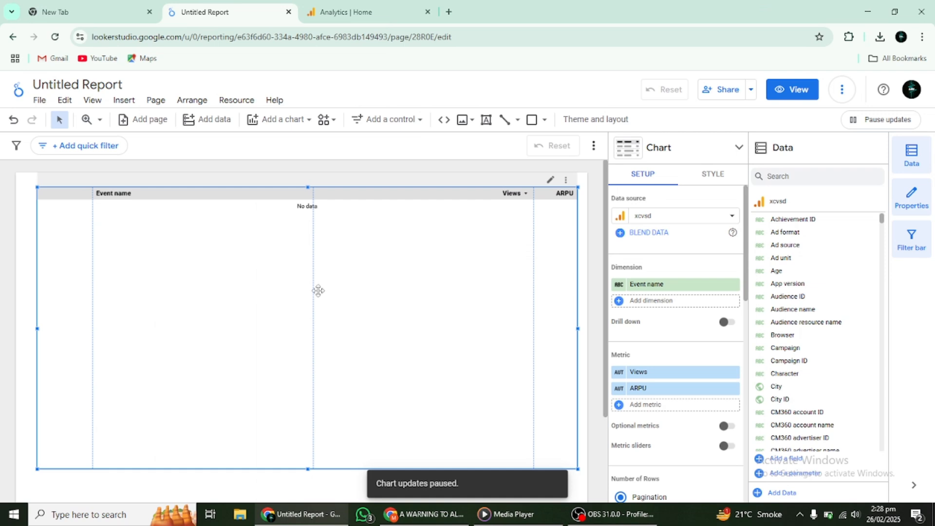
- Hide the report's filter bar and replace the table's ARPU metric with 30-day active users
click(917, 247)
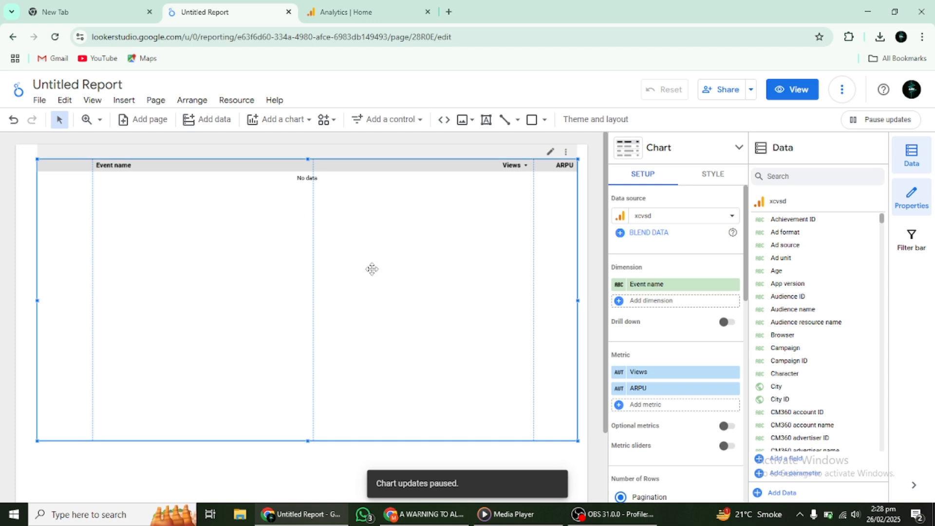
click(684, 405)
click(685, 395)
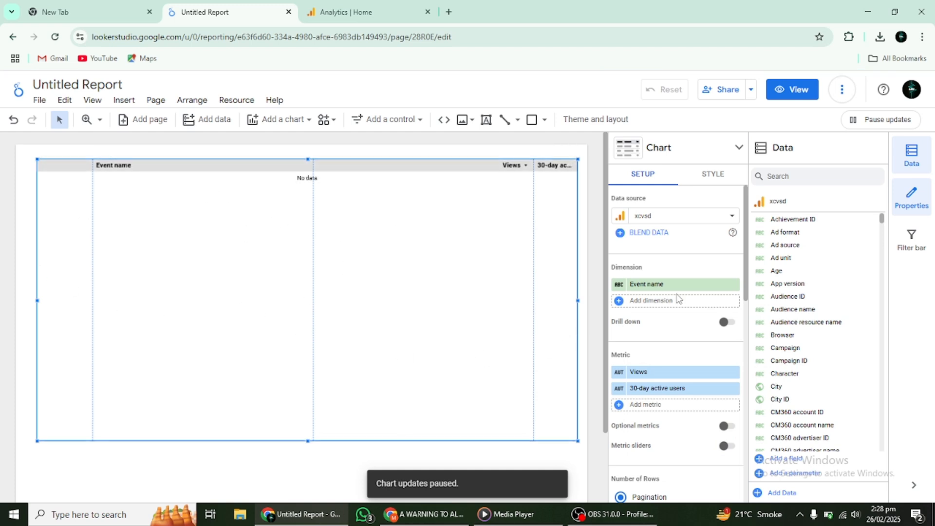
- Scroll through the table's setup options and the data source's field list
scroll(833, 396, down, 3)
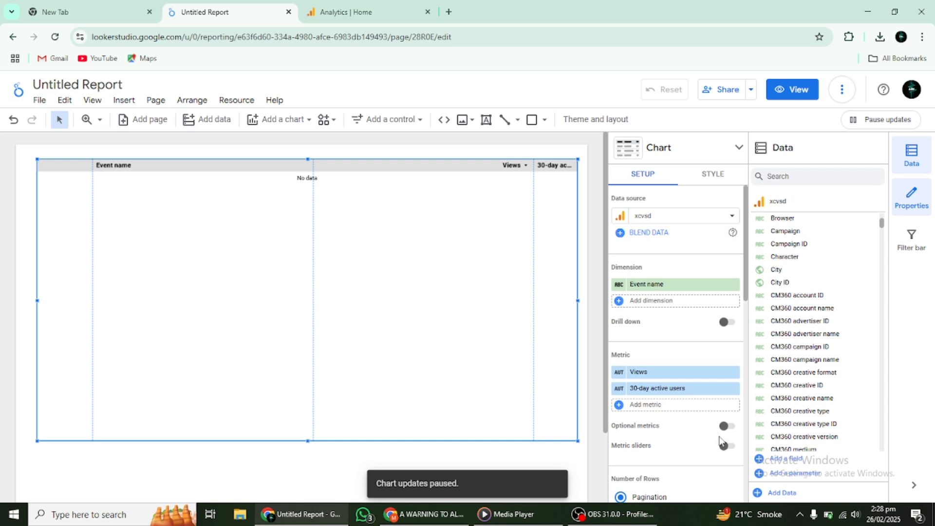
scroll(721, 440, down, 4)
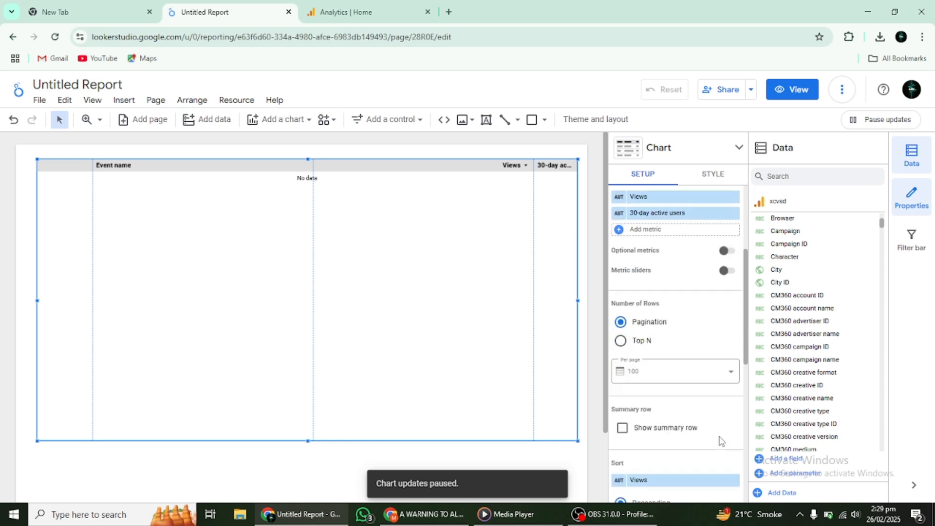
scroll(721, 441, down, 6)
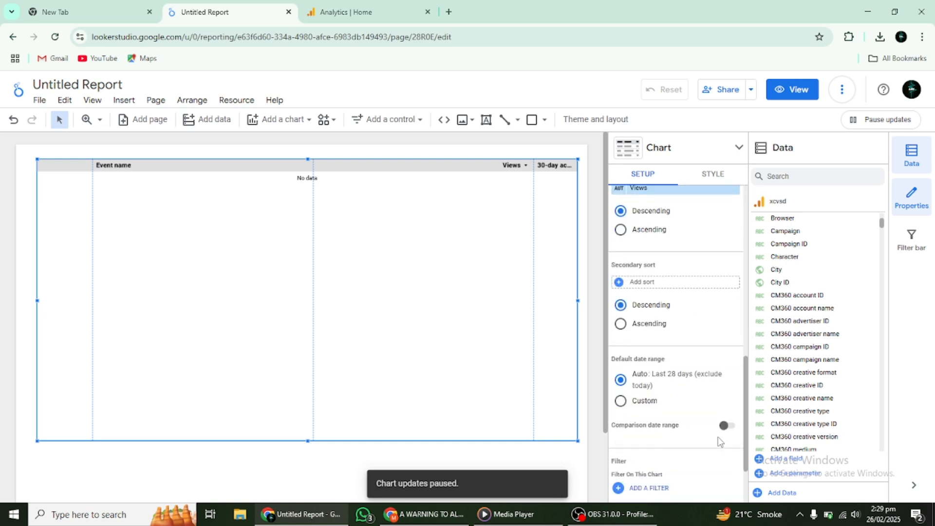
scroll(721, 440, down, 2)
scroll(720, 440, up, 12)
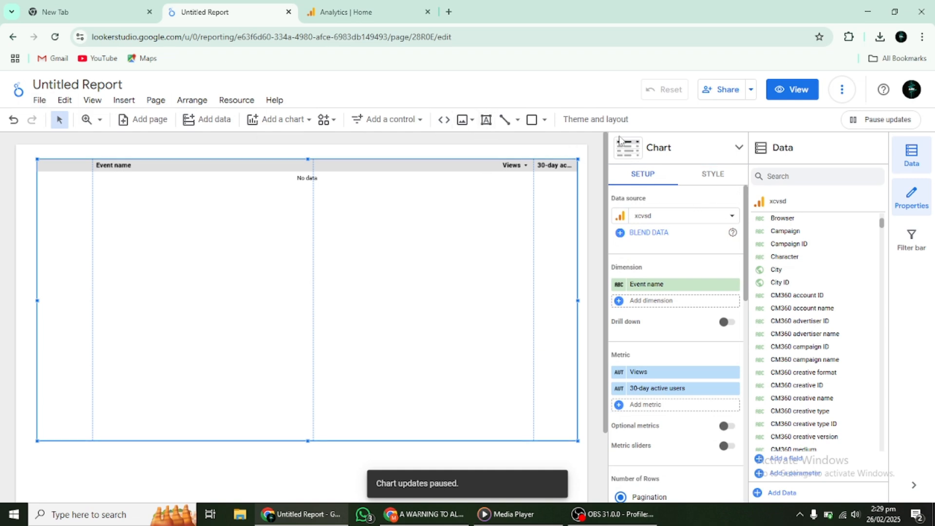
scroll(809, 246, down, 5)
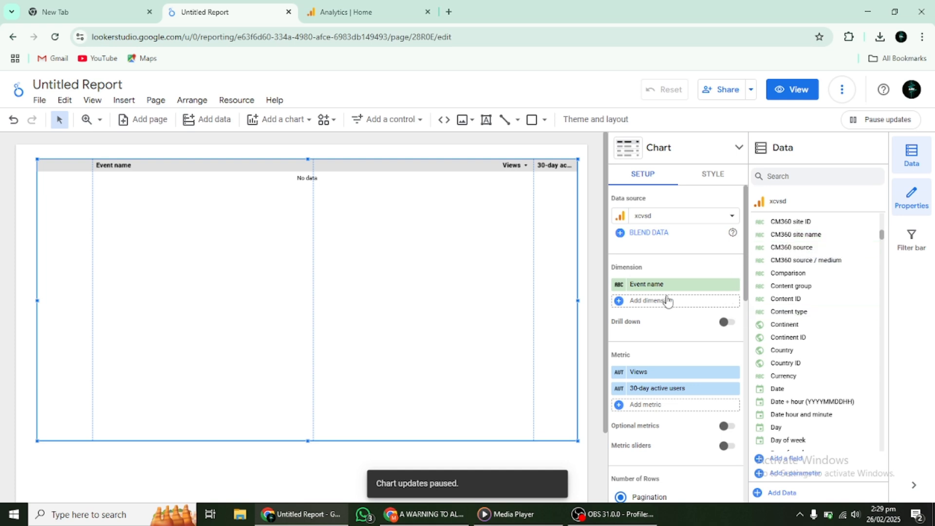
scroll(770, 302, up, 8)
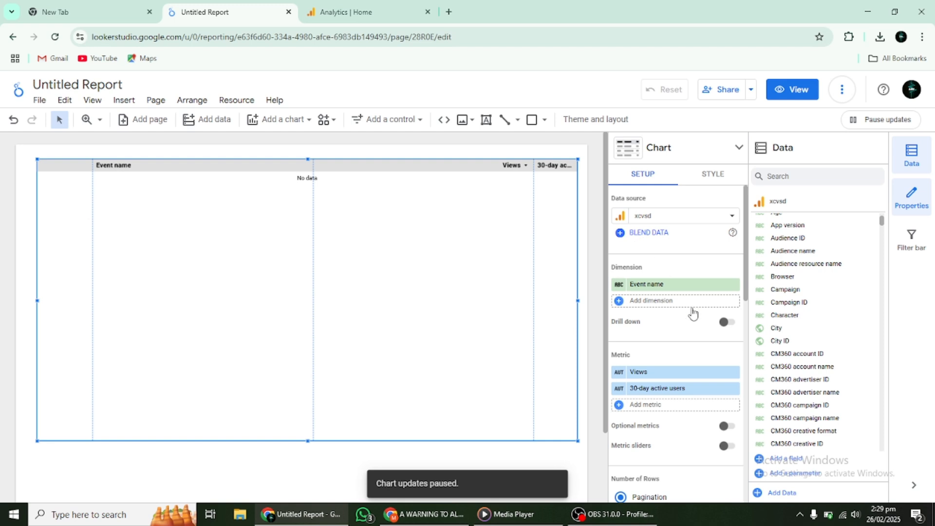
scroll(694, 312, down, 8)
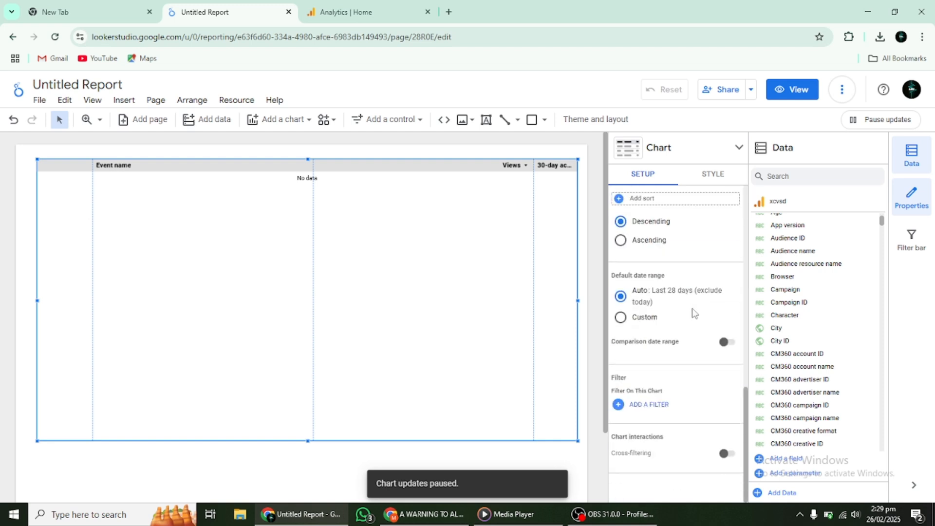
scroll(694, 311, up, 8)
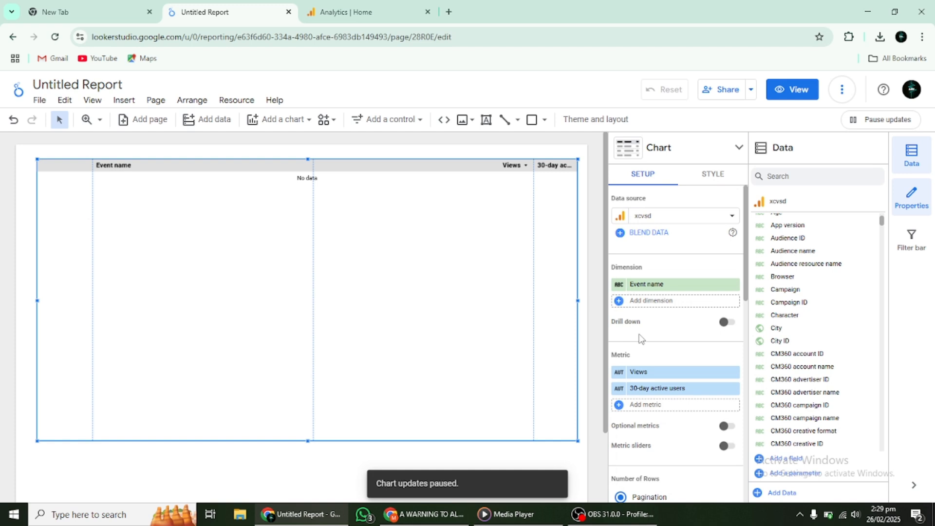
- Set the table's pagination to 2500 rows per page
scroll(639, 338, down, 6)
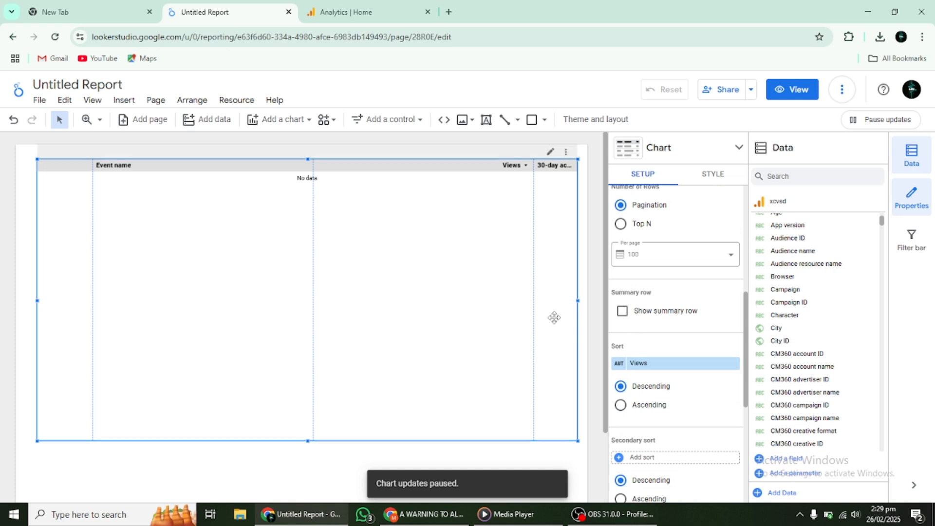
click(701, 263)
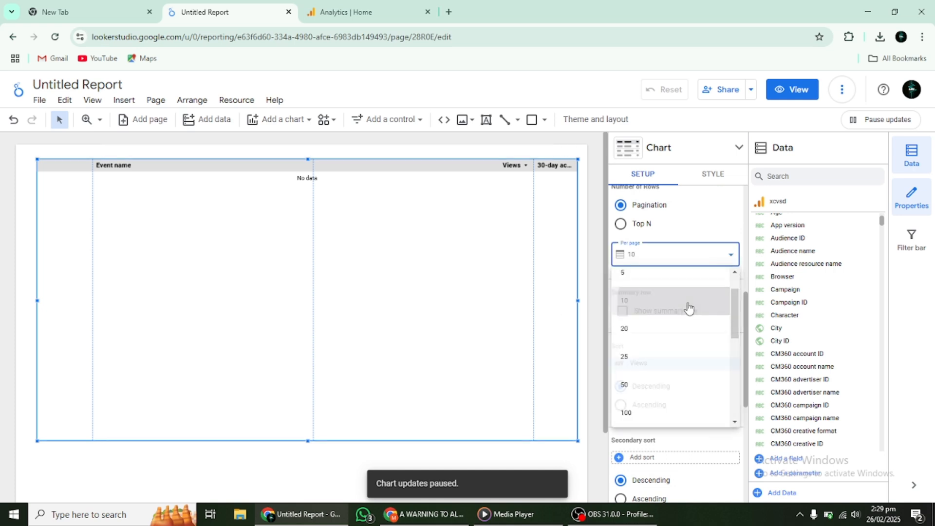
click(689, 305)
click(698, 256)
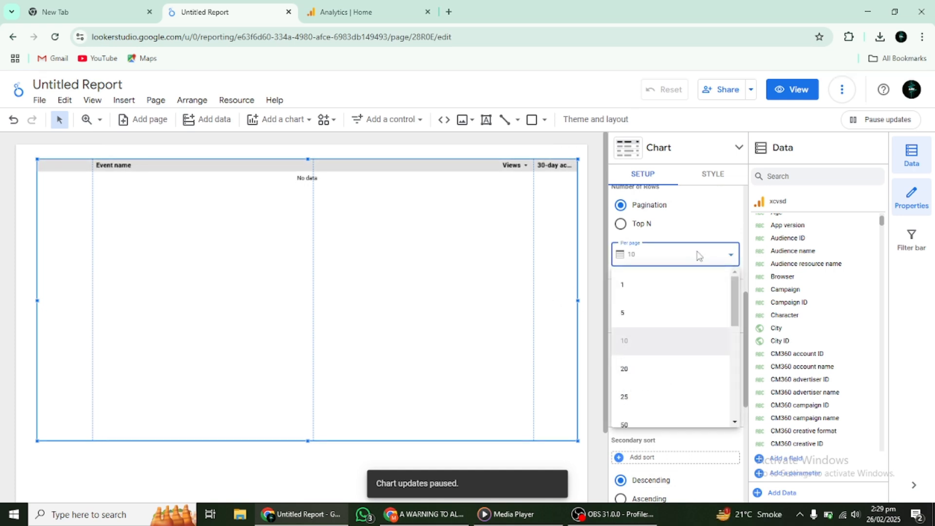
scroll(695, 312, down, 5)
click(695, 325)
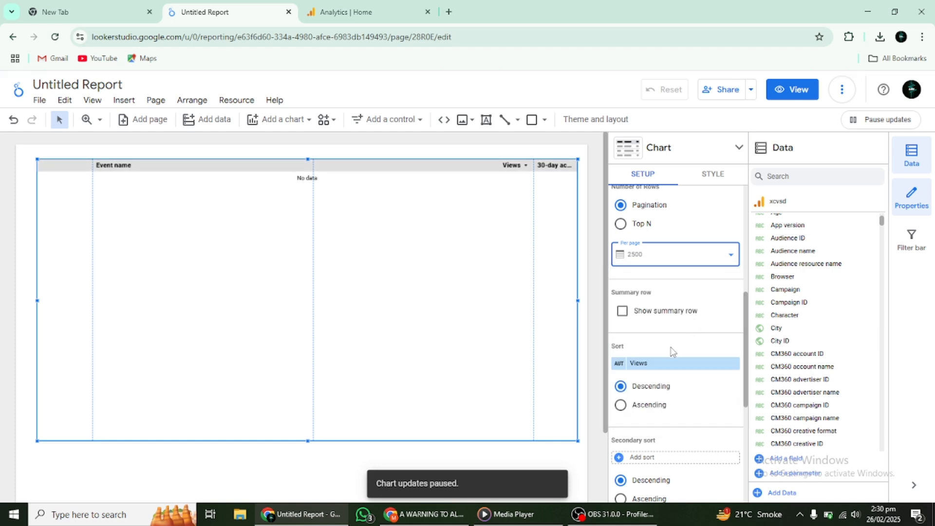
- Examine the table's style options from chart title down to chart header
scroll(672, 350, up, 5)
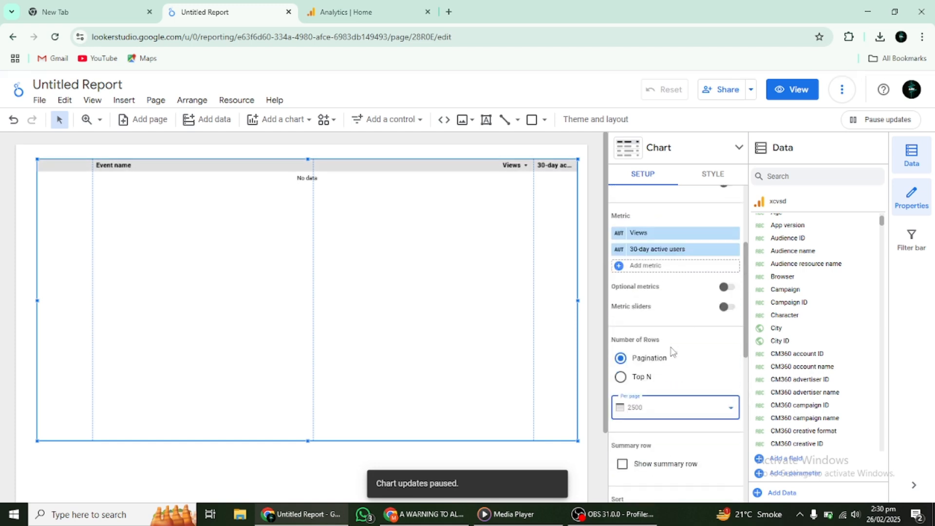
click(694, 176)
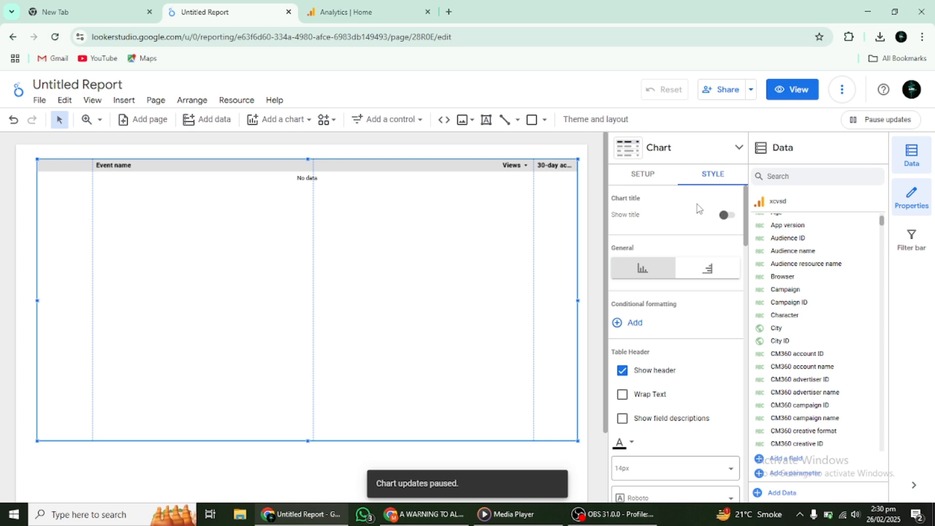
scroll(699, 208, down, 5)
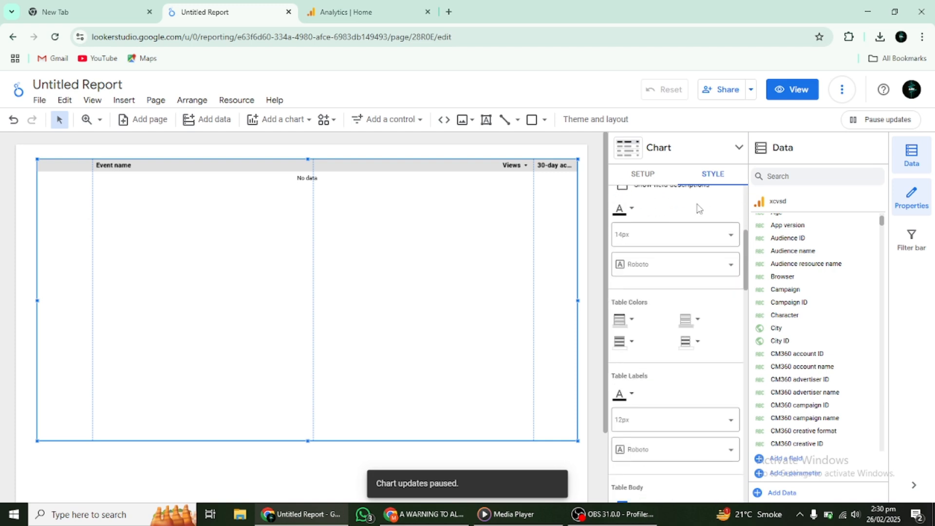
scroll(699, 208, down, 4)
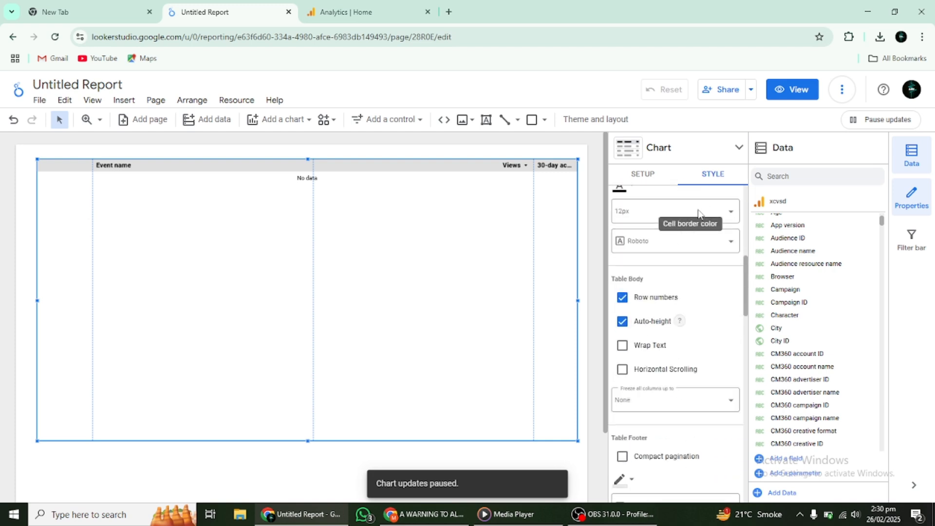
scroll(698, 213, down, 1)
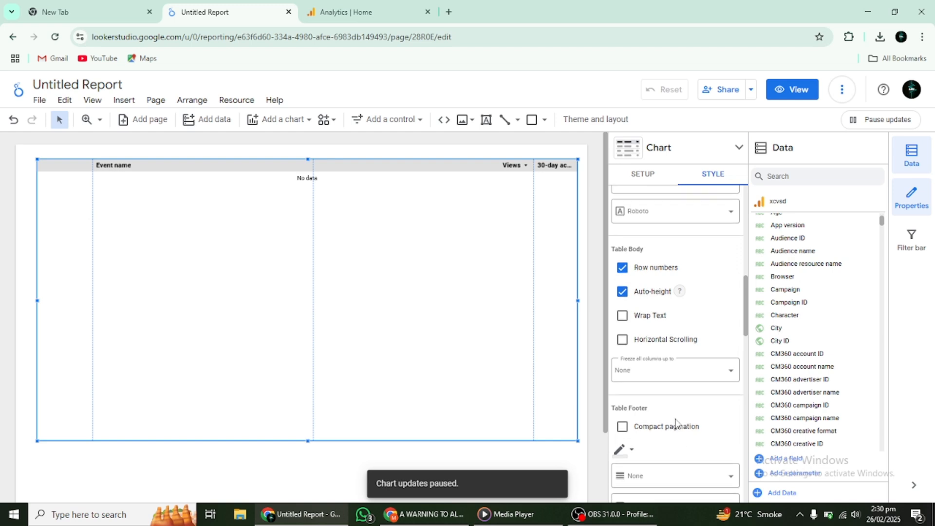
scroll(675, 423, down, 3)
scroll(674, 441, down, 3)
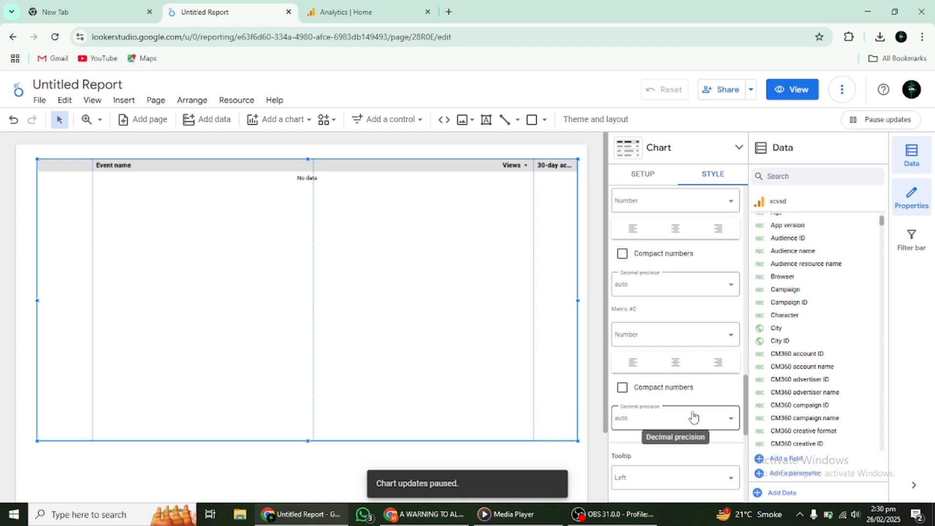
scroll(695, 423, down, 5)
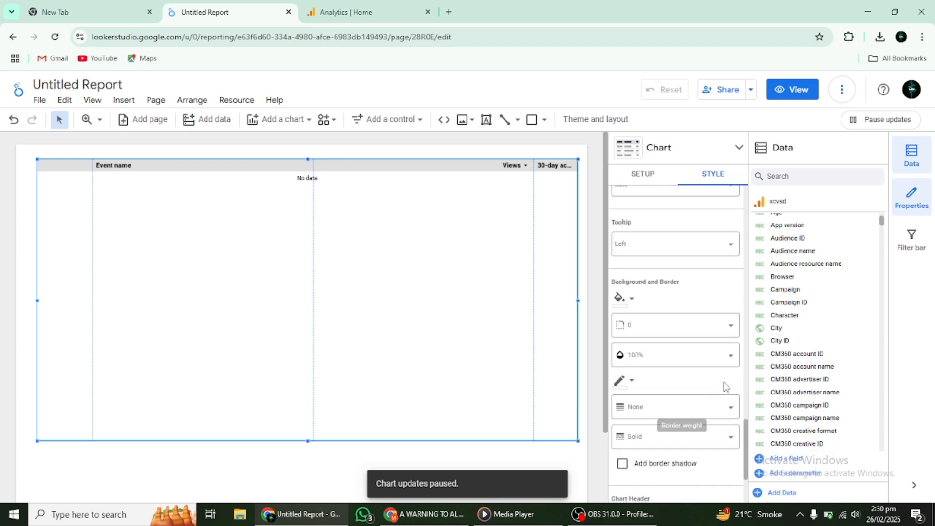
scroll(724, 387, down, 3)
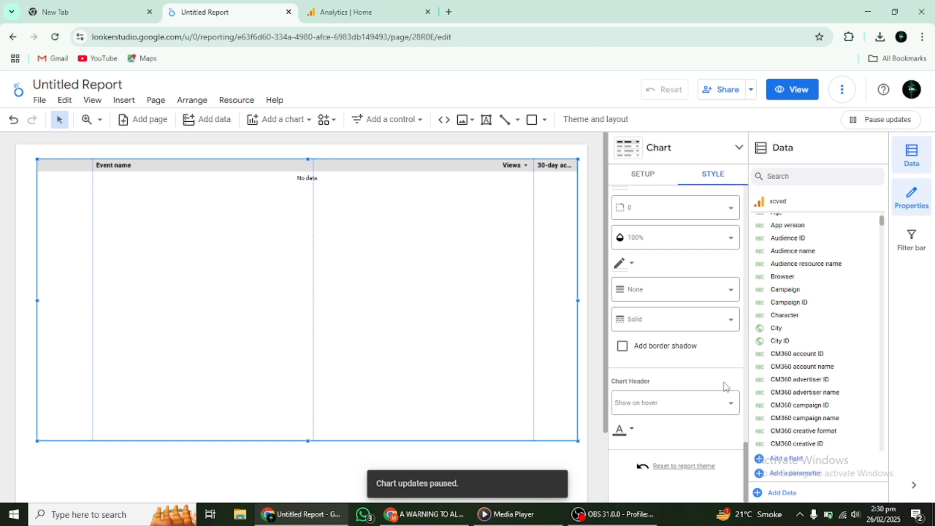
scroll(726, 387, up, 15)
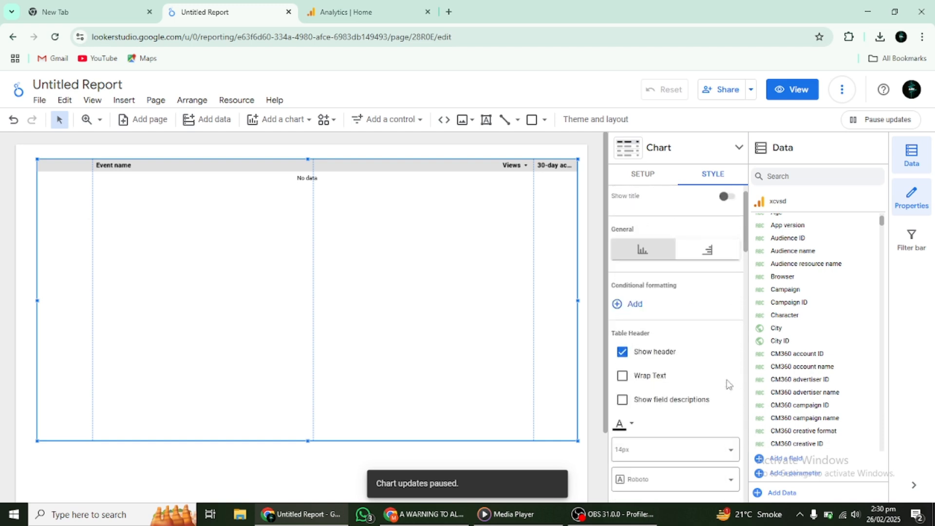
scroll(729, 385, up, 1)
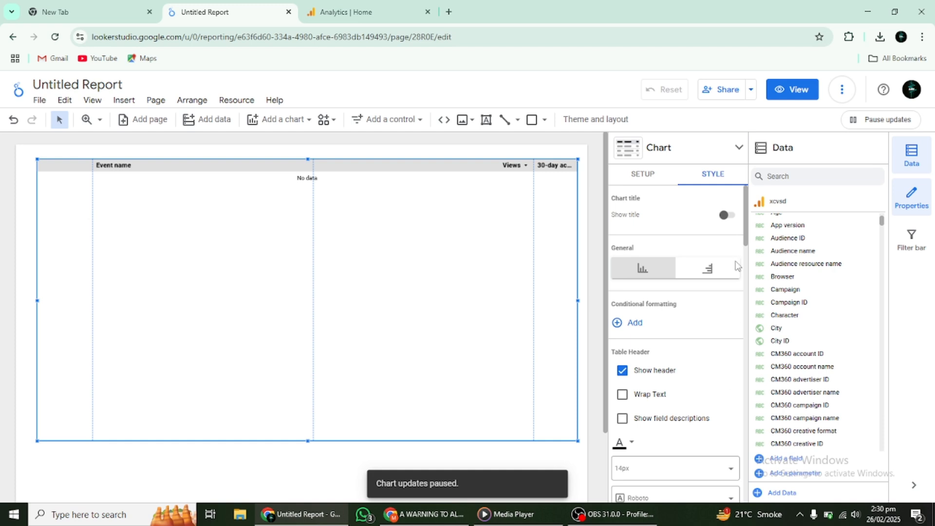
- Browse the chart type picker and the data source's field list
click(729, 152)
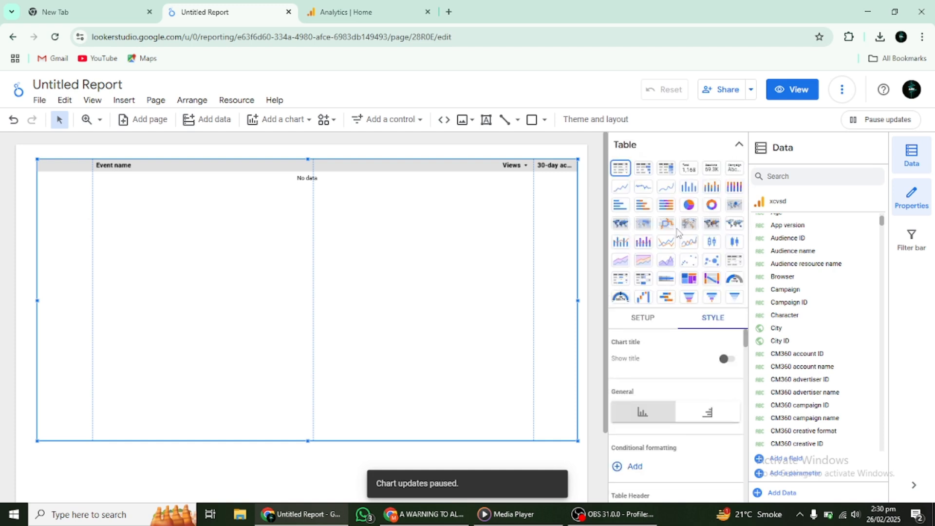
scroll(712, 368, down, 5)
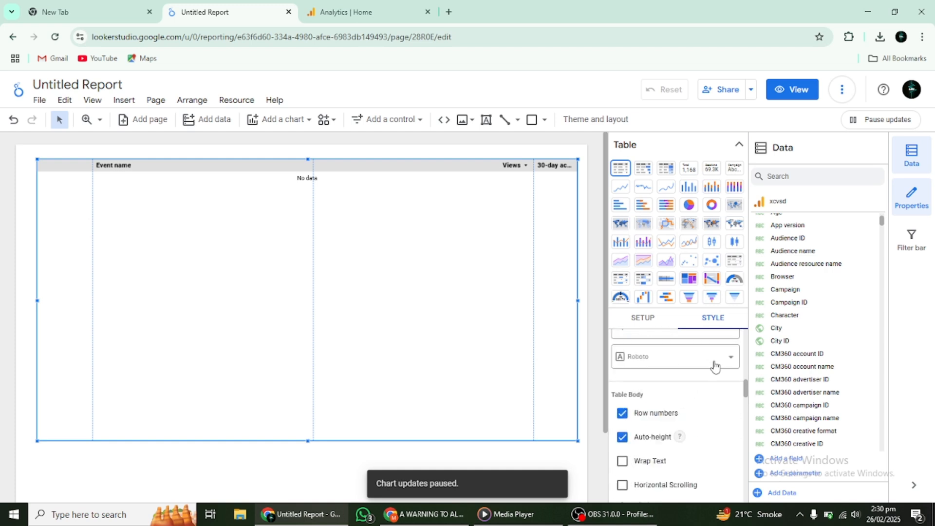
scroll(714, 367, up, 3)
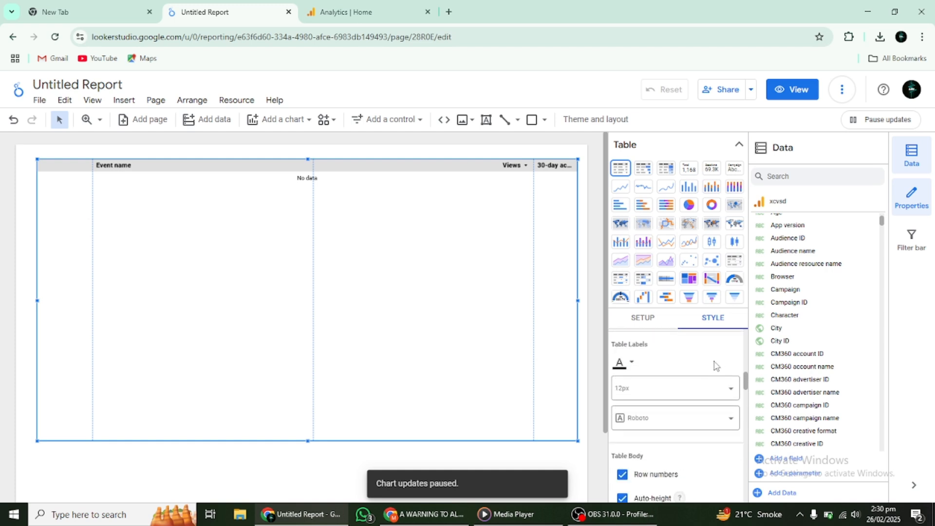
click(745, 147)
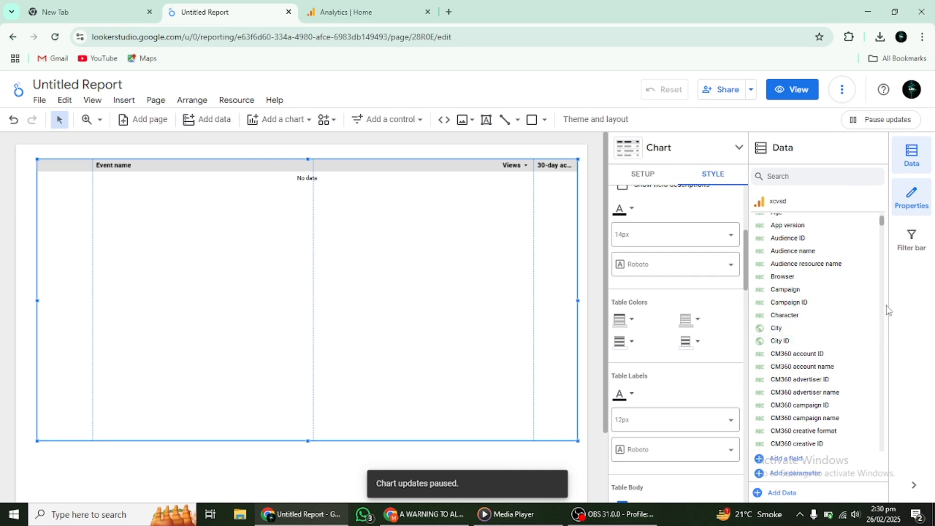
scroll(858, 375, down, 6)
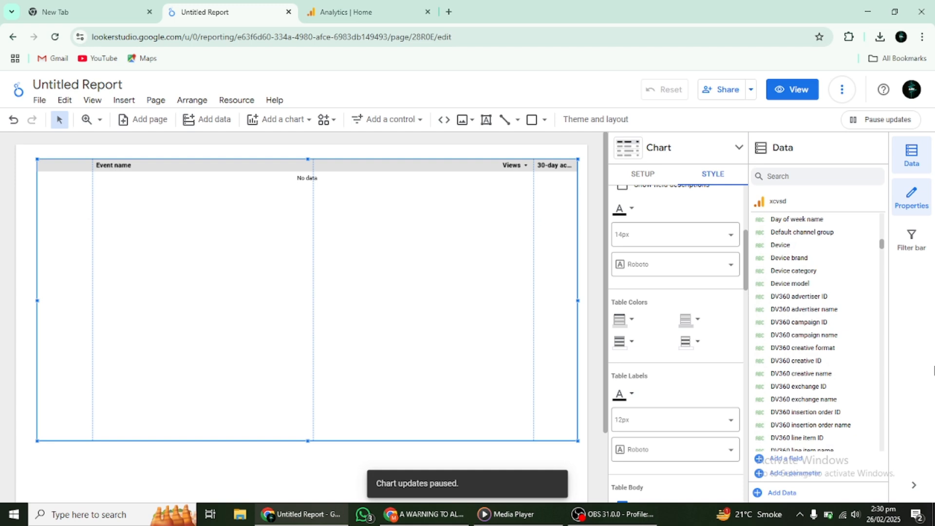
scroll(445, 460, down, 2)
scroll(447, 458, up, 2)
- Examine the report's sharing dialog and its sharing options
click(723, 96)
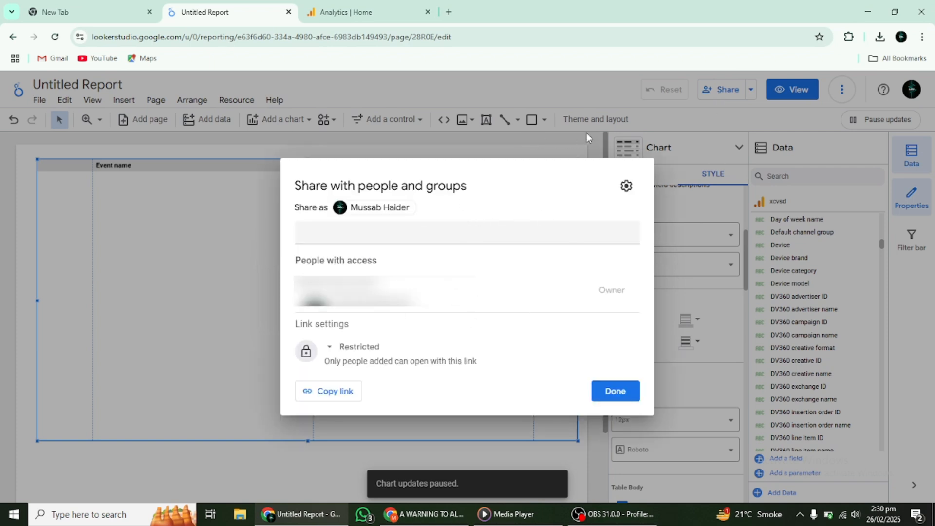
click(590, 131)
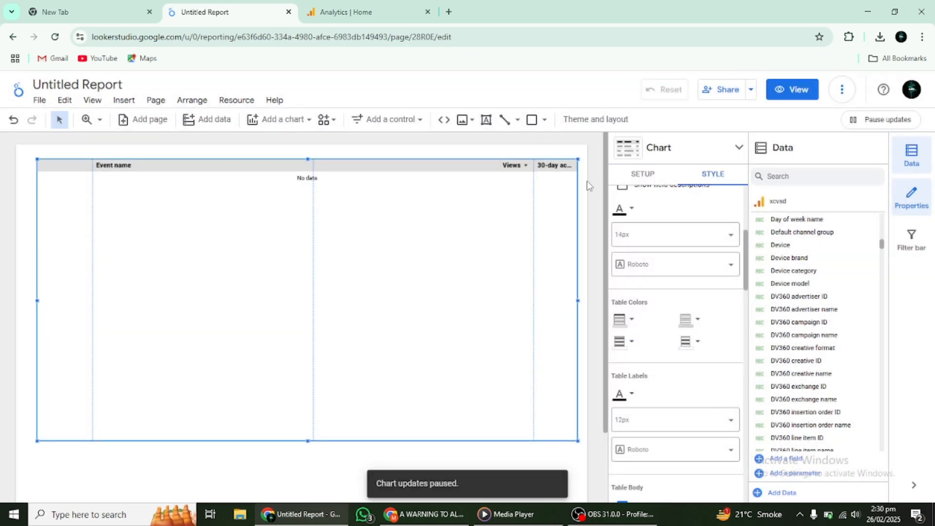
click(751, 91)
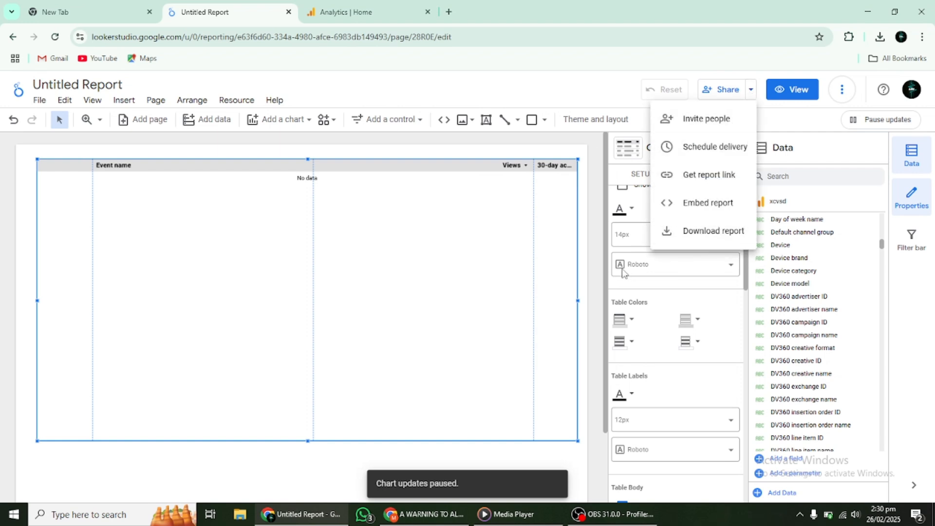
click(543, 239)
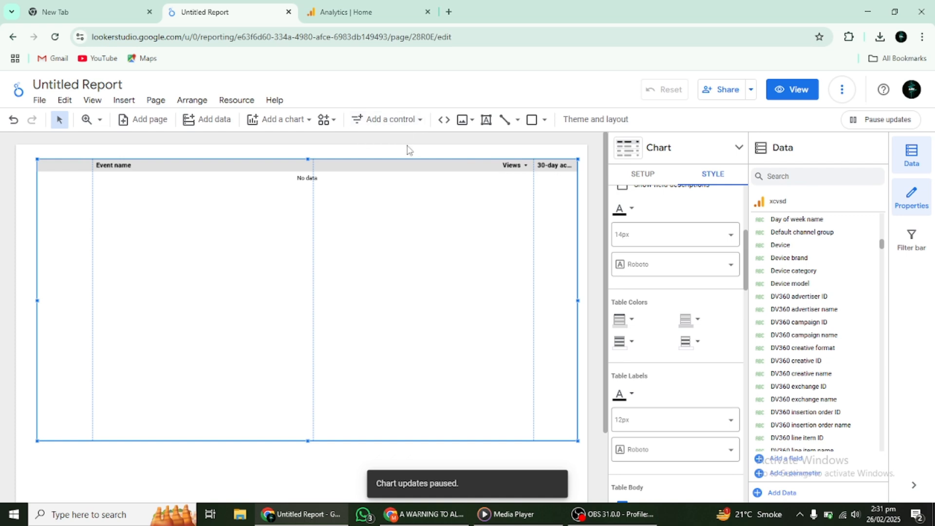
- Open the BigQuery connector from the add-data dialog, read its description, and close the dialog
click(222, 120)
scroll(238, 440, down, 2)
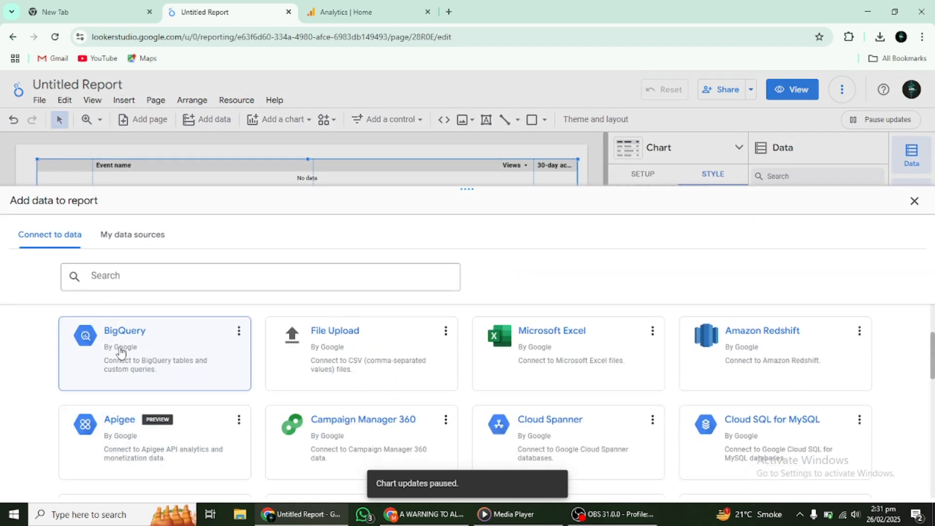
click(185, 373)
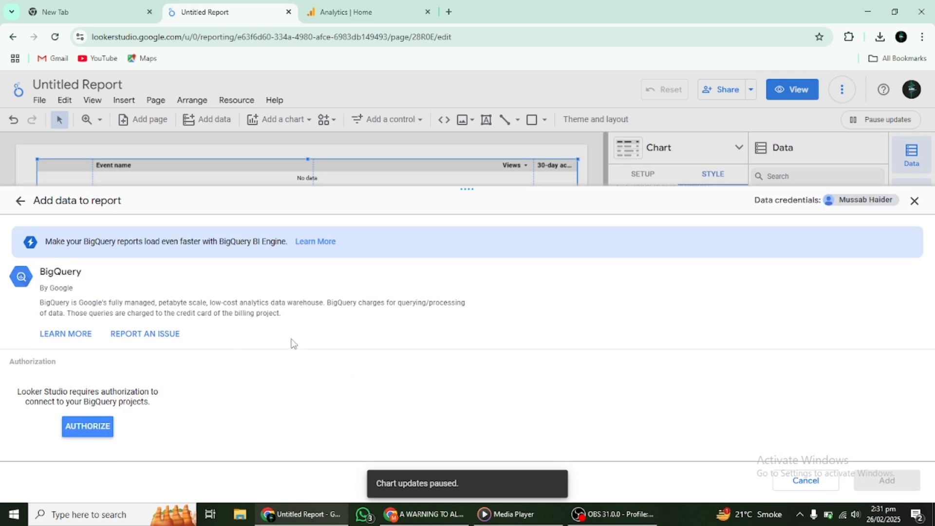
drag(29, 308, 296, 327)
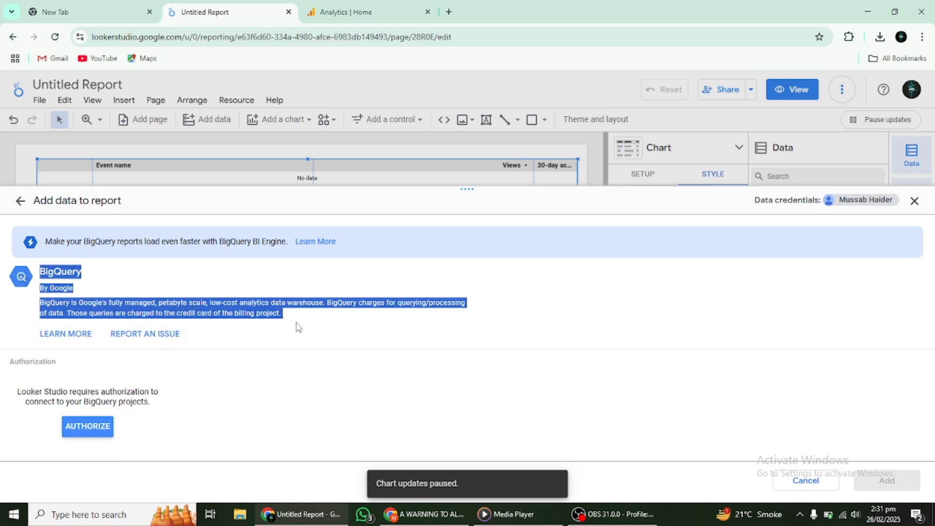
click(390, 331)
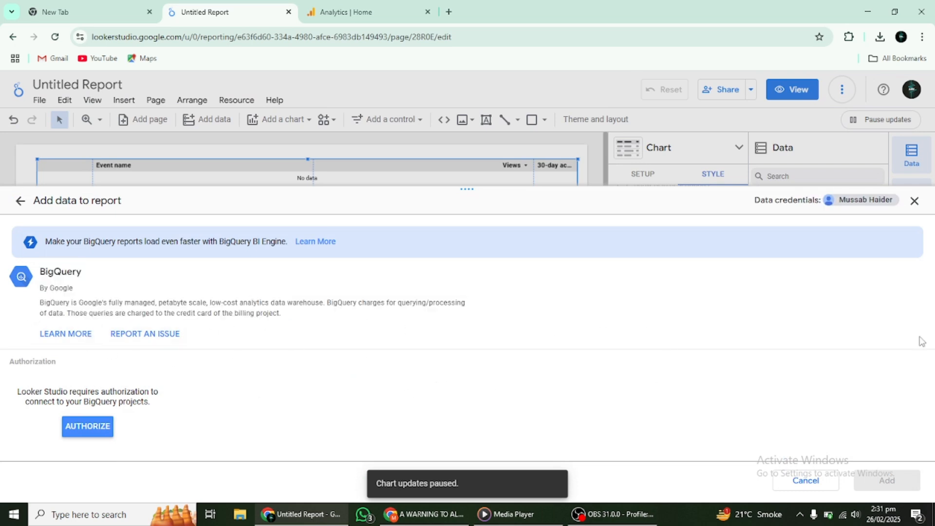
click(914, 201)
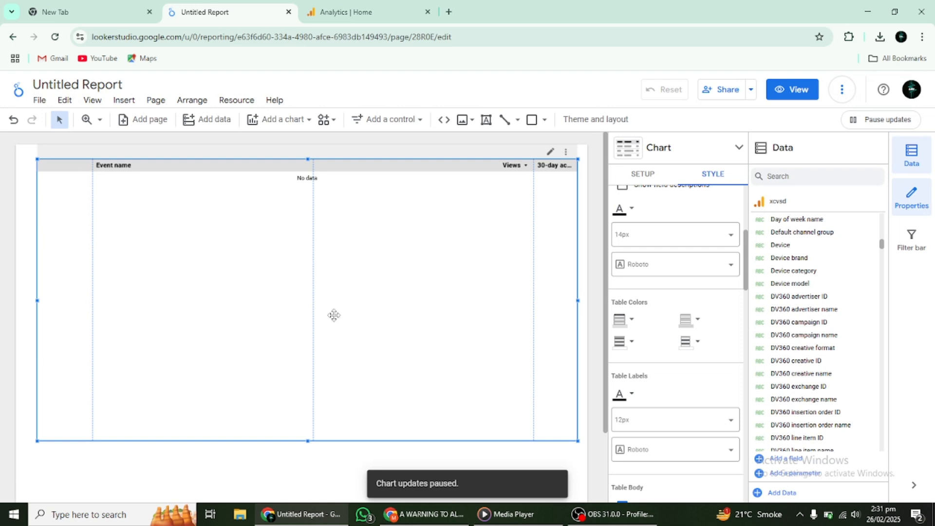
- Move the table slightly up and left, then enlarge it to reach the canvas's right edge
mouse_move(227, 293)
mouse_down()
mouse_move(217, 334)
mouse_move(224, 294)
mouse_move(205, 276)
mouse_move(222, 283)
mouse_up()
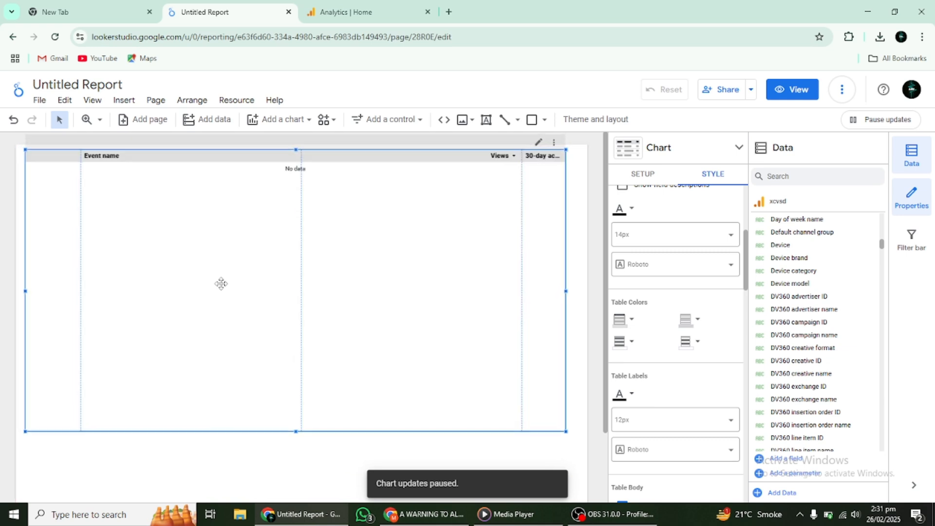
click(567, 434)
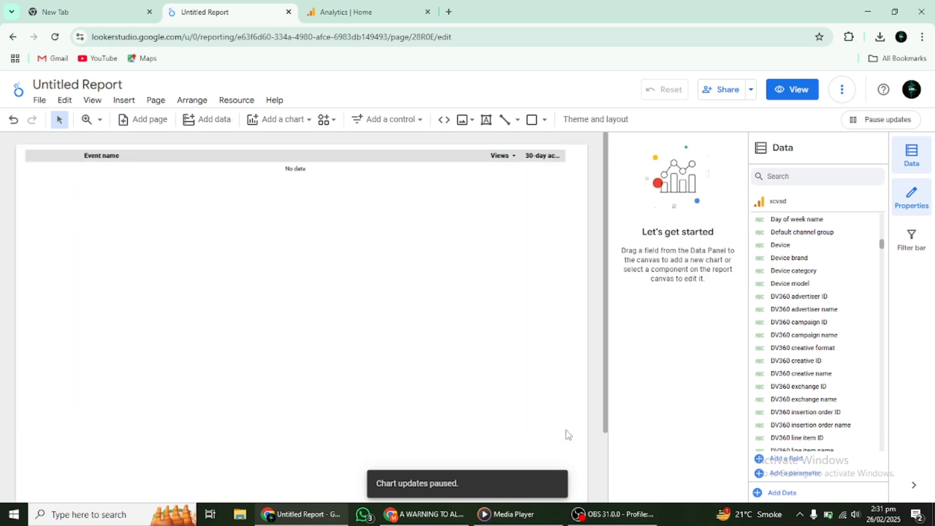
click(239, 234)
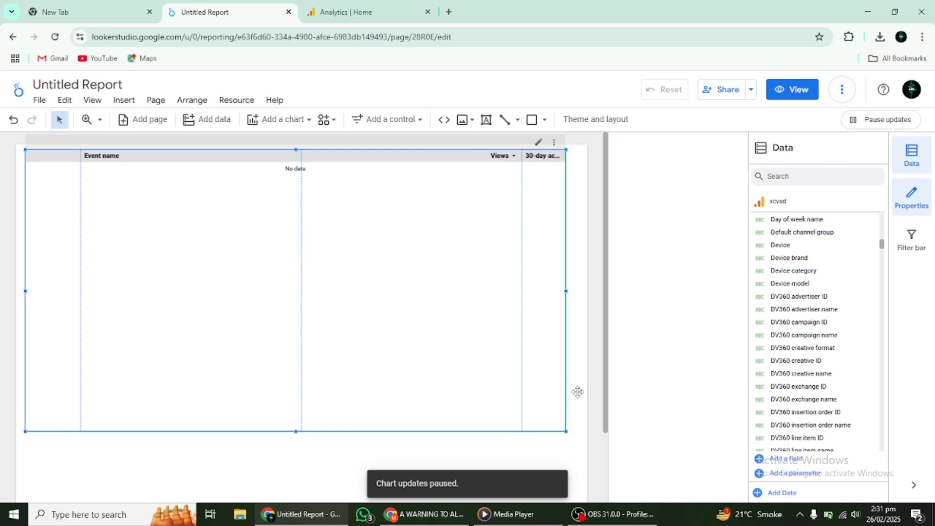
drag(566, 431, 588, 457)
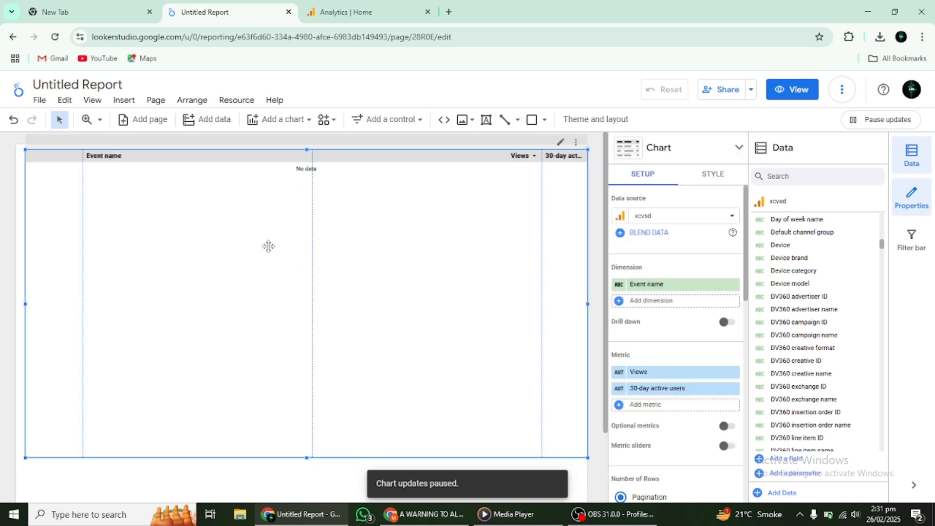
- Open the Blend Data editor for the table, dismiss the tour, and browse Table 1's available fields
click(655, 233)
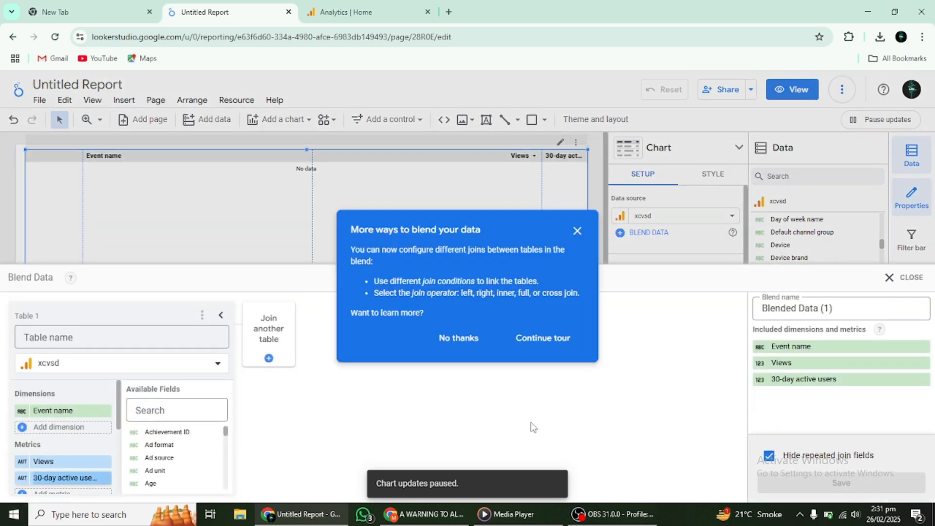
click(492, 345)
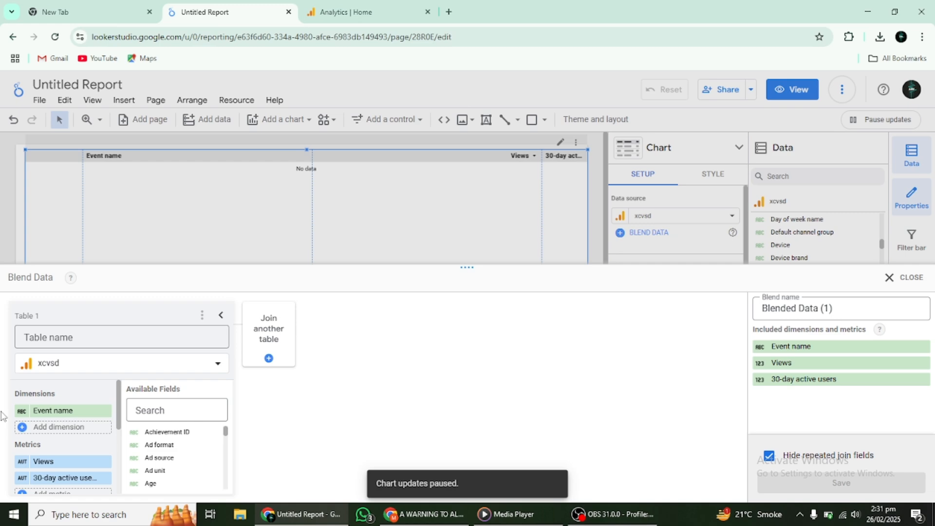
scroll(158, 453, down, 10)
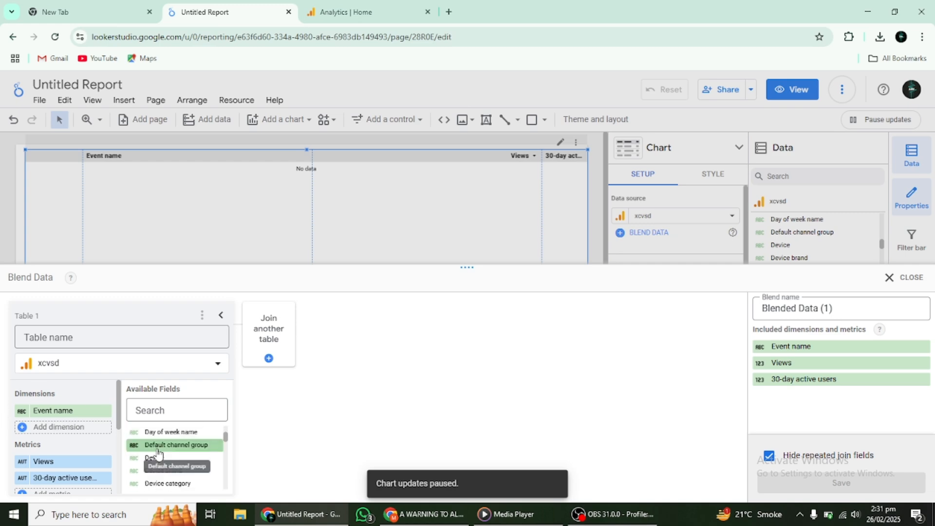